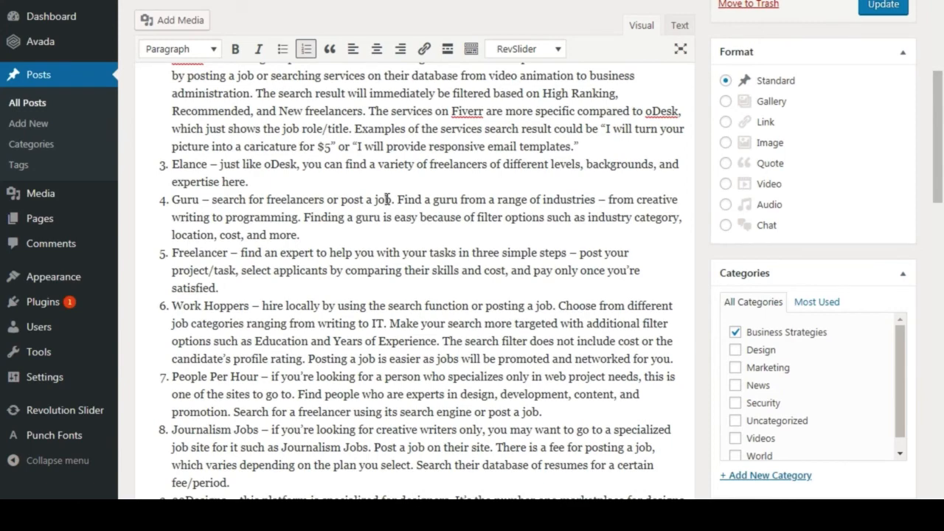
- Add an empty paragraph after the introduction ending in "It really depends on your niche."
scroll(387, 199, "up", 5)
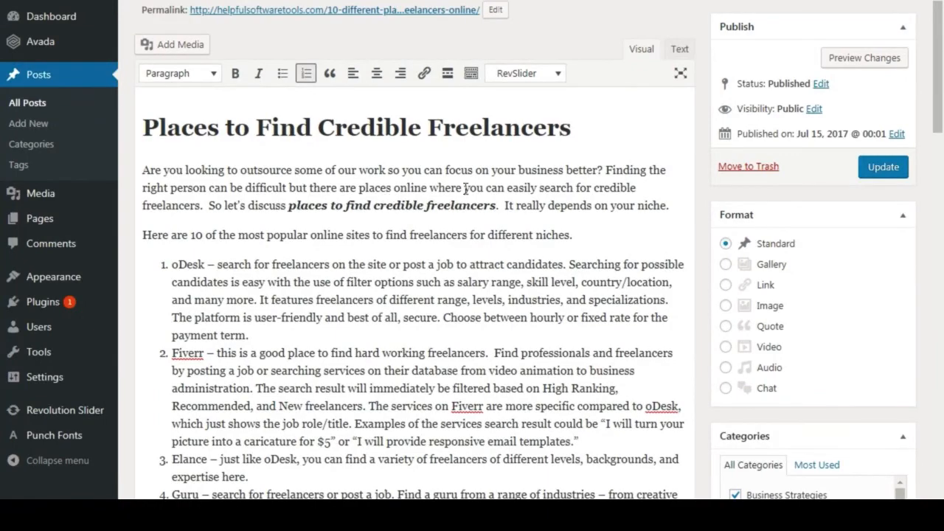
scroll(456, 193, "down", 10)
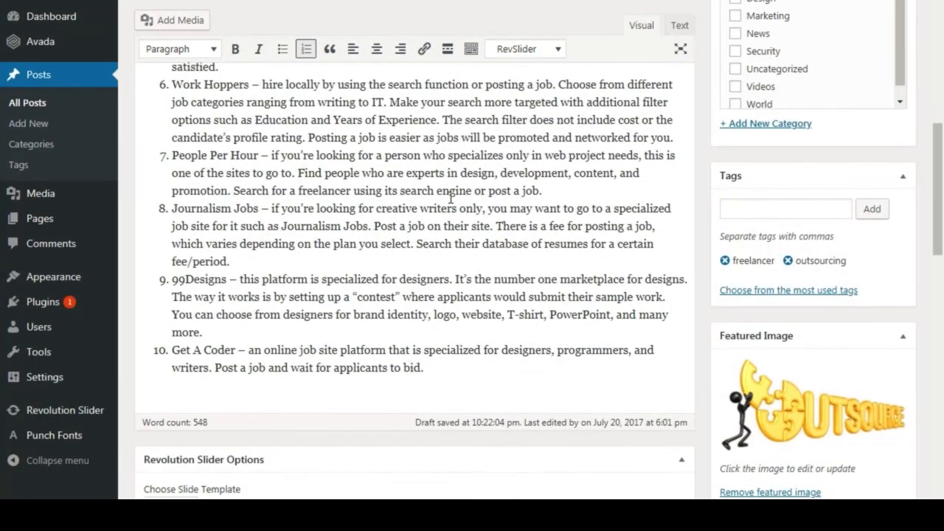
scroll(446, 376, "up", 10)
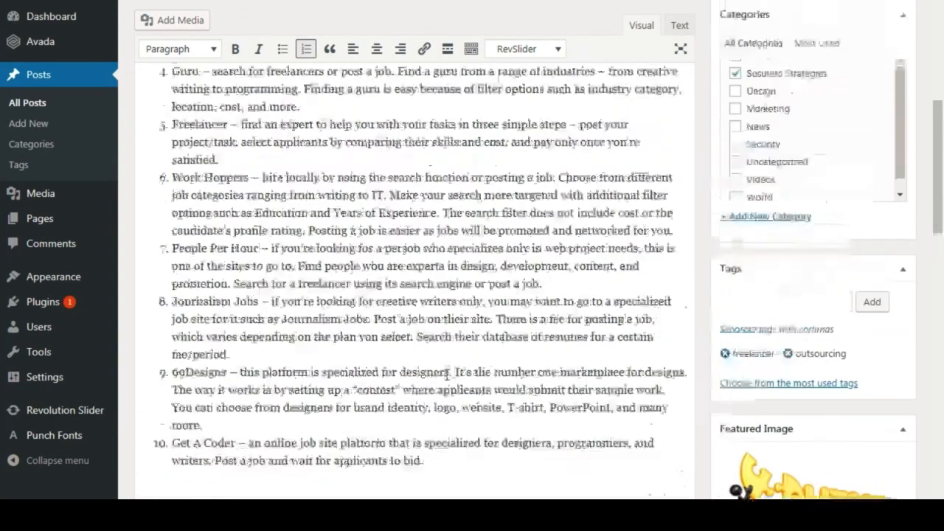
scroll(354, 299, "down", 2)
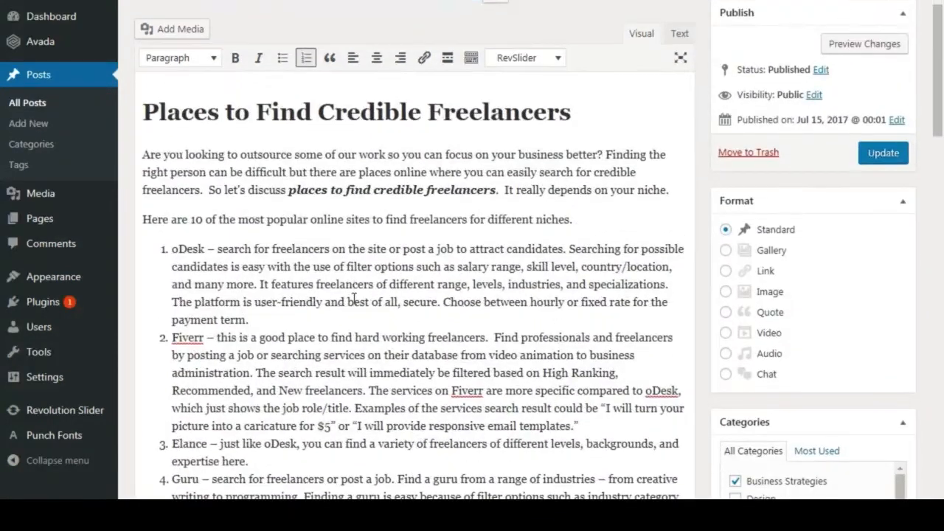
scroll(407, 164, "up", 4)
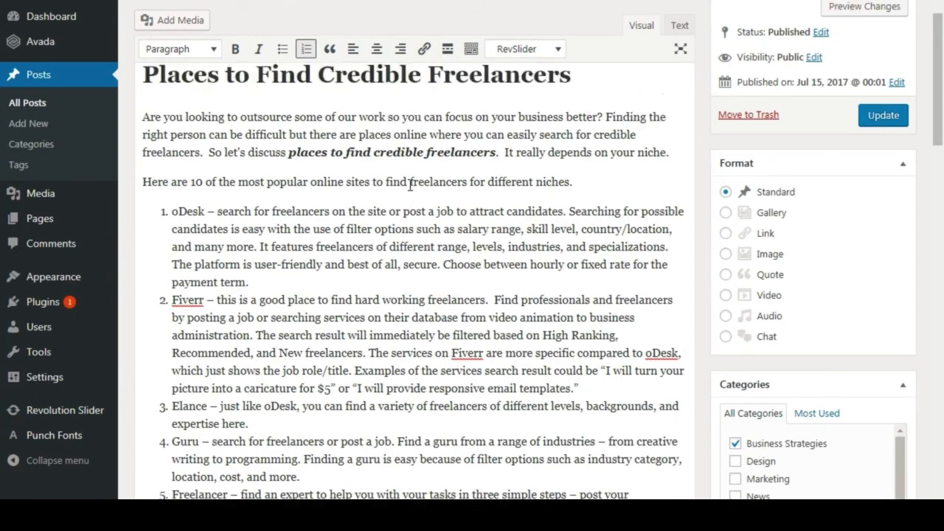
scroll(449, 224, "down", 2)
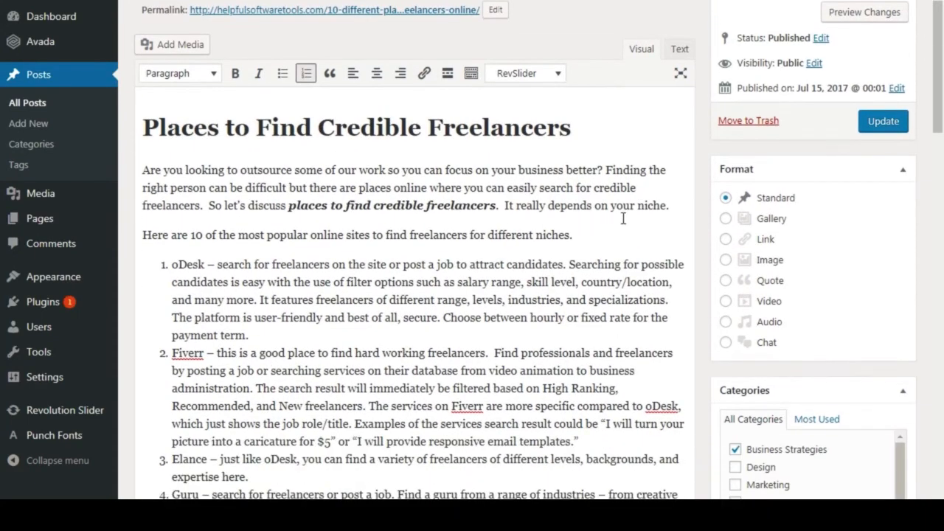
left_click(671, 206)
key("Return")
- Open the media library for the post and select the laptop image port_4_xml.jpg
scroll(712, 263, "up", 3)
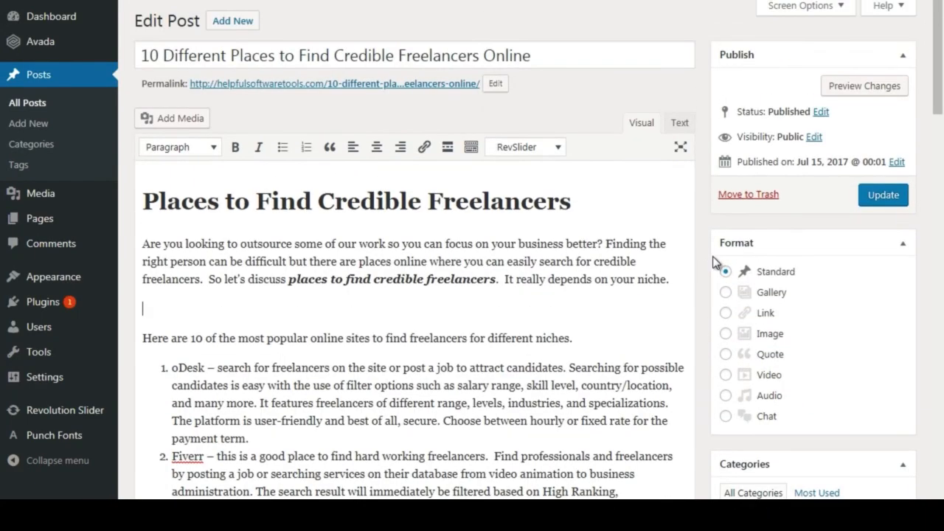
scroll(712, 264, "down", 15)
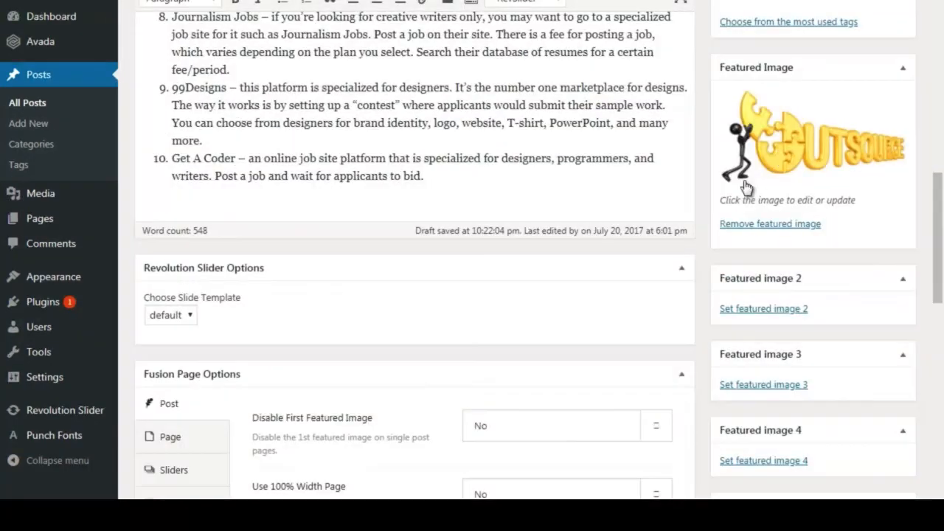
scroll(699, 236, "up", 5)
scroll(699, 232, "up", 3)
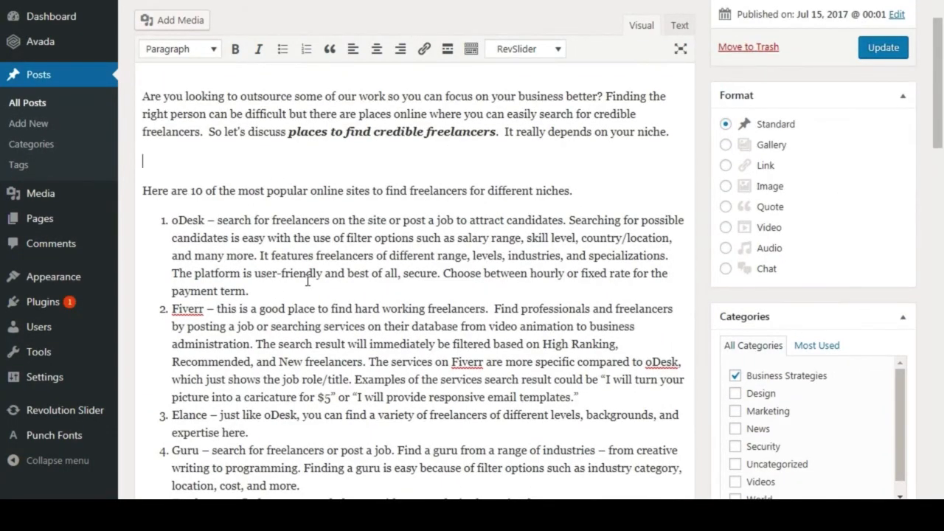
scroll(307, 279, "up", 1)
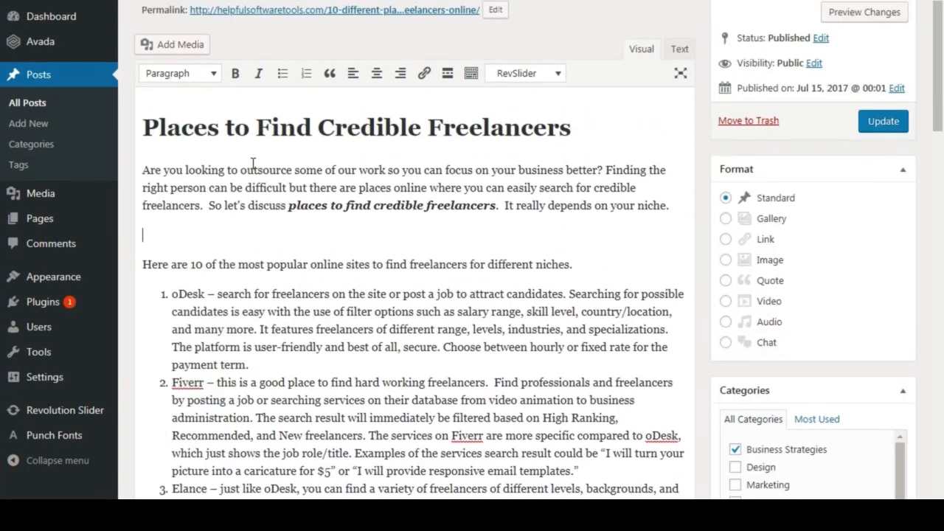
left_click(188, 54)
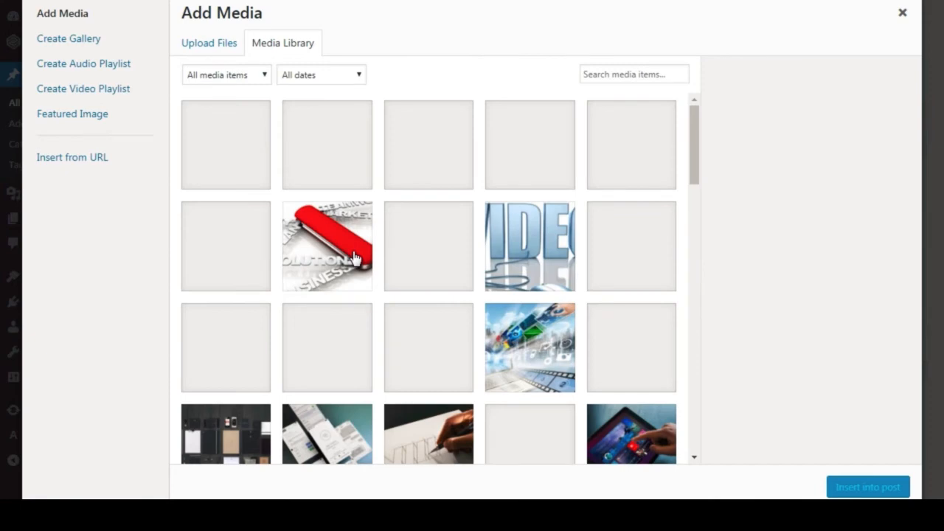
scroll(395, 255, "down", 3)
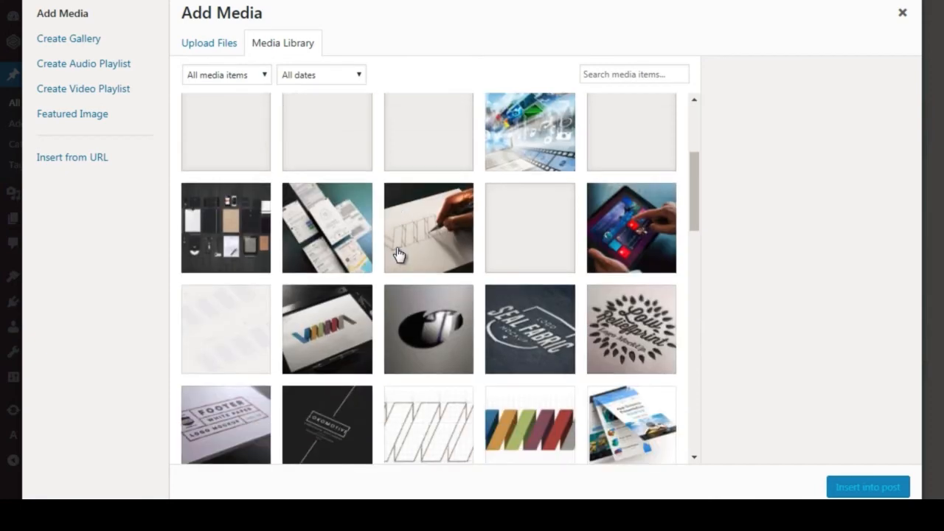
scroll(396, 255, "down", 3)
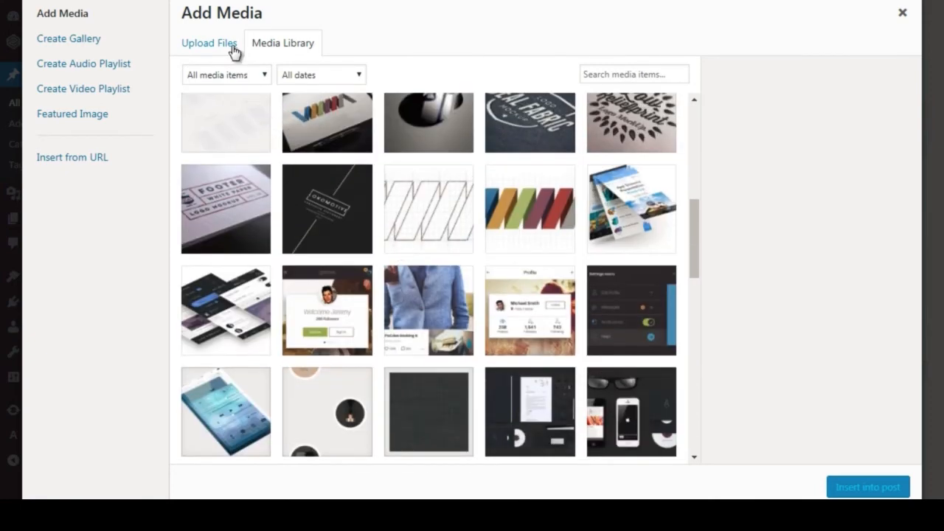
scroll(410, 261, "down", 4)
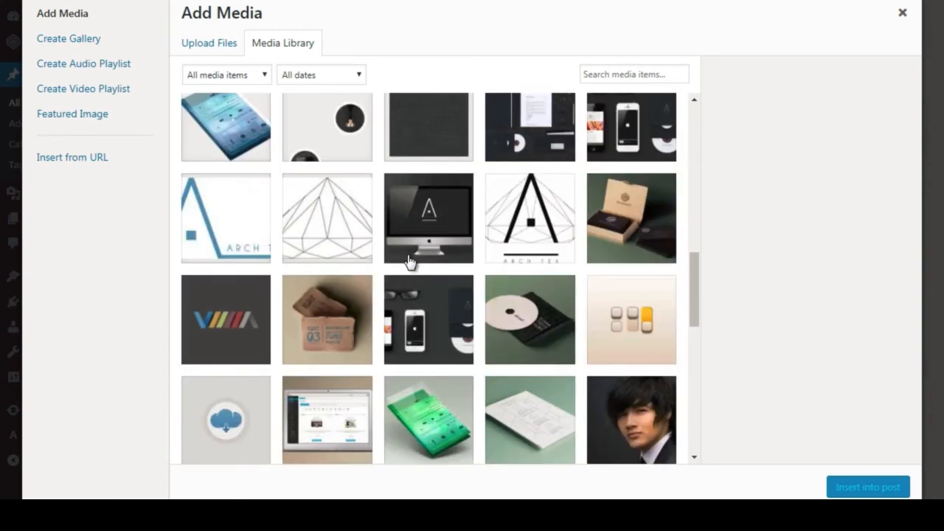
scroll(435, 310, "down", 2)
scroll(435, 310, "down", 2)
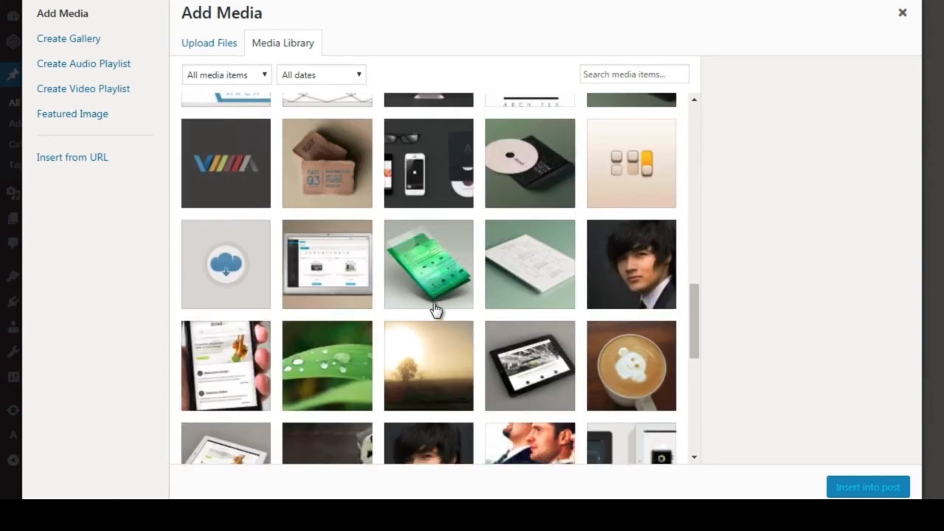
scroll(435, 310, "down", 1)
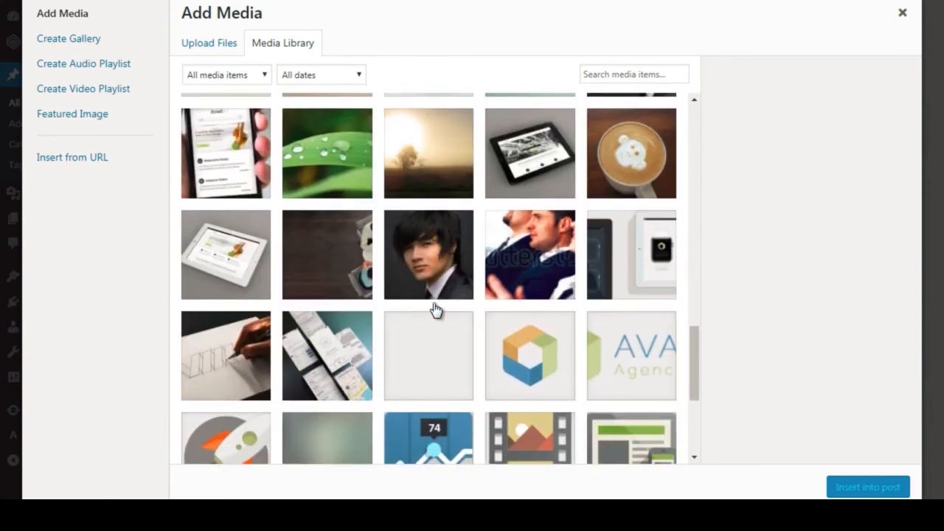
scroll(435, 310, "up", 1)
left_click(327, 132)
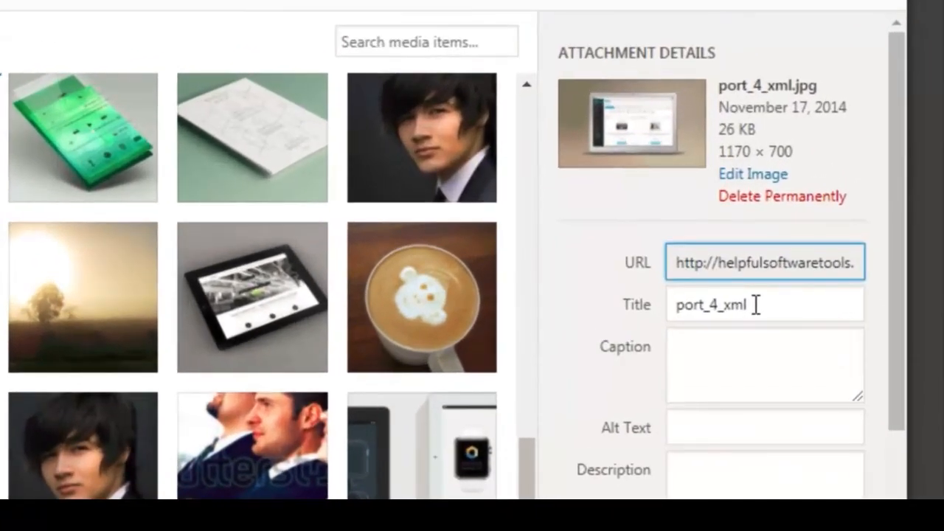
left_click(822, 233)
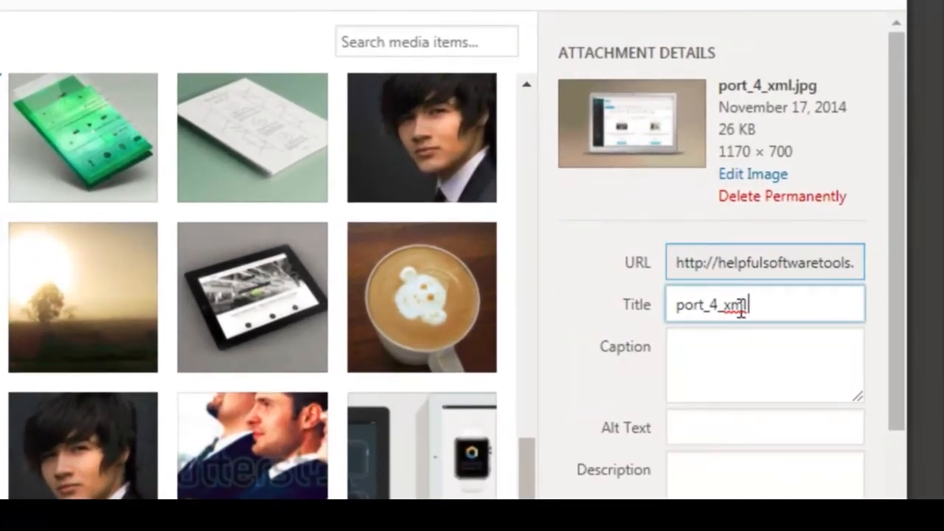
left_click_drag(741, 308, 657, 310)
left_click(692, 365)
left_click(706, 433)
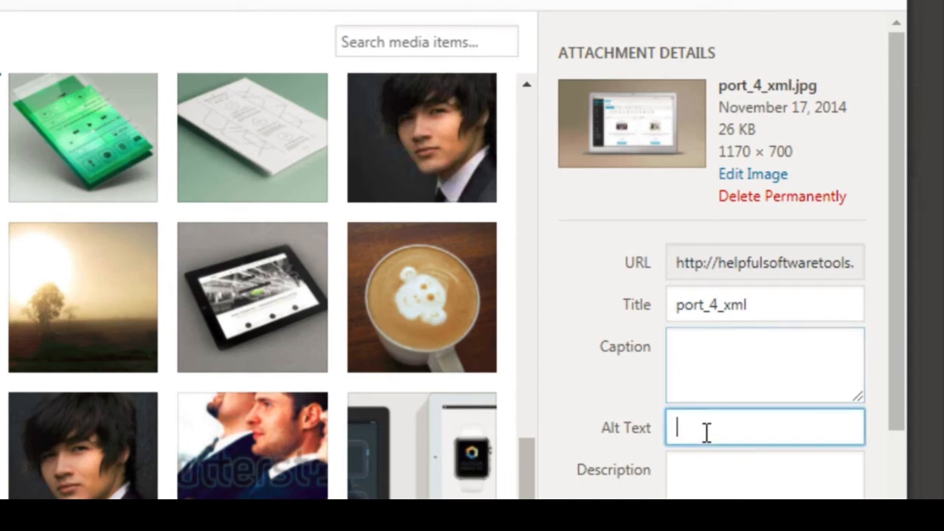
key("Tab")
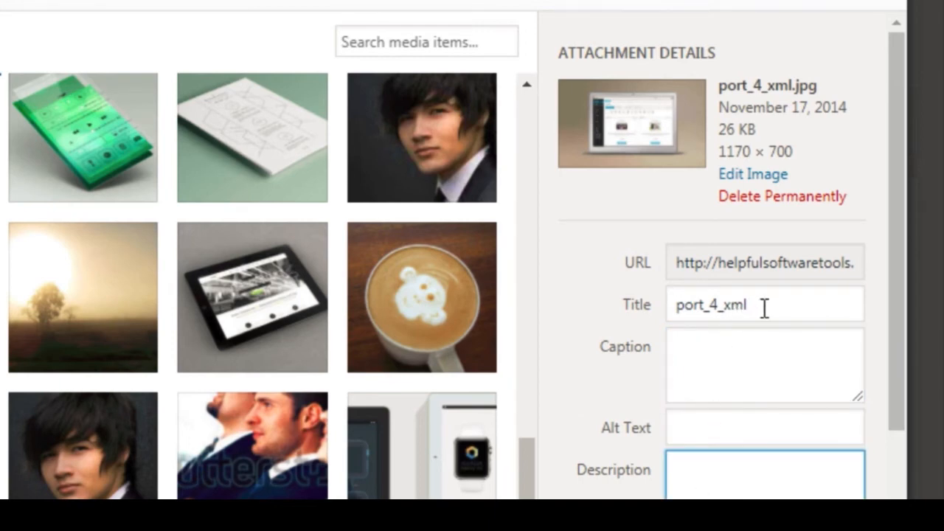
- Clear the image's title and set its alt text to "Places to find credible freelancer"
left_click_drag(762, 305, 665, 304)
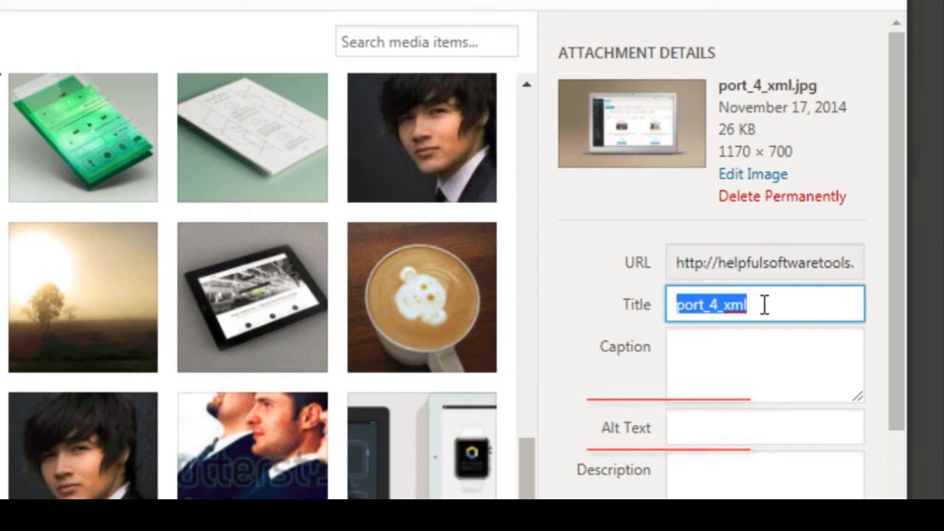
key("BackSpace")
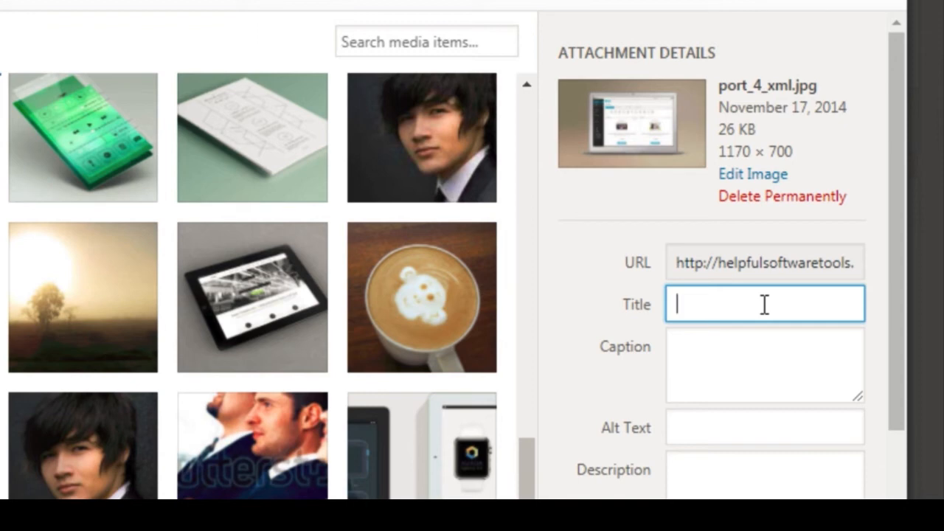
type("Places t")
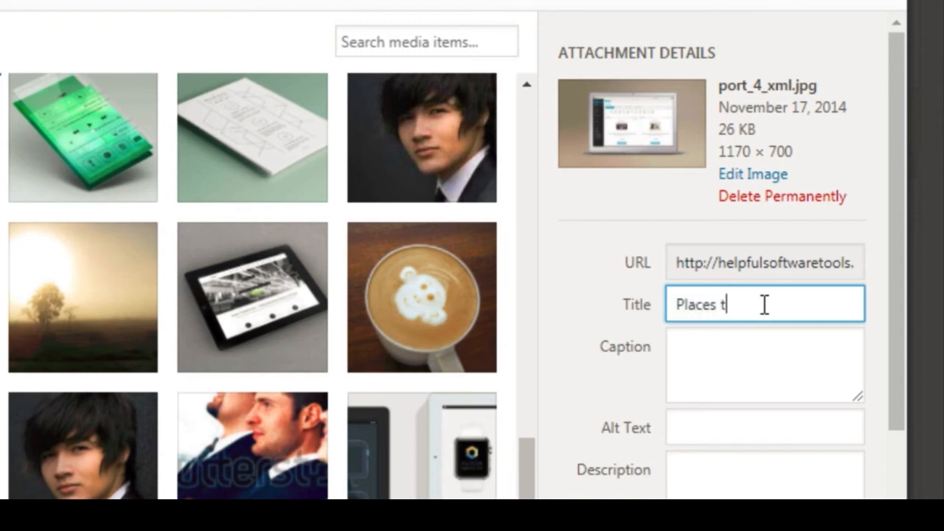
type("o find credible")
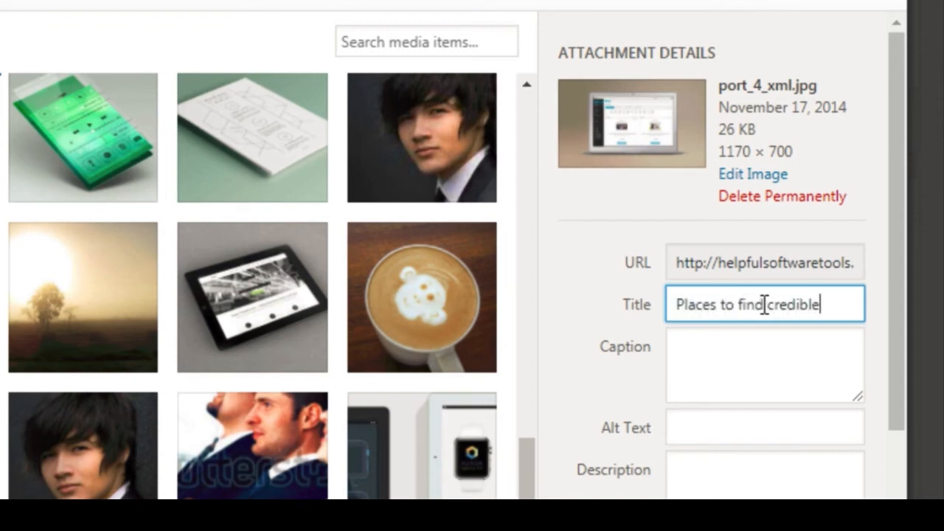
type(" freelancer")
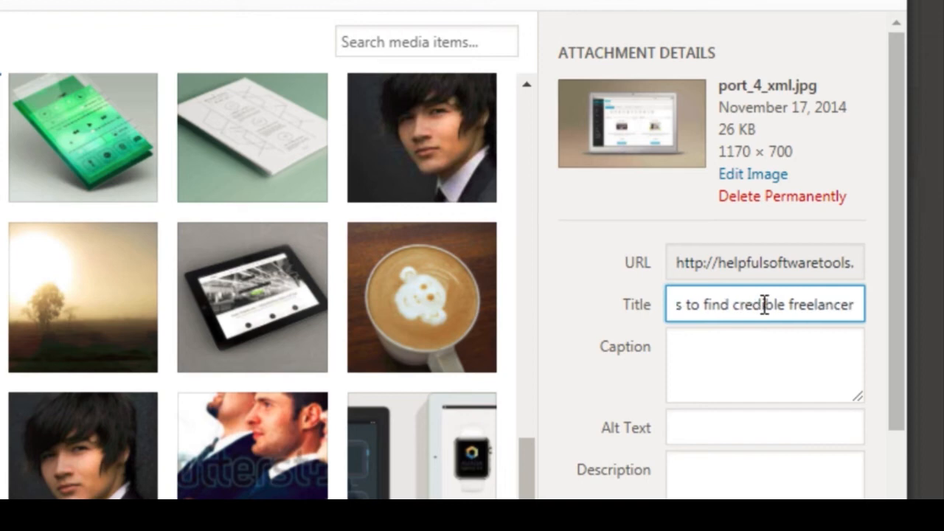
key("ctrl+a")
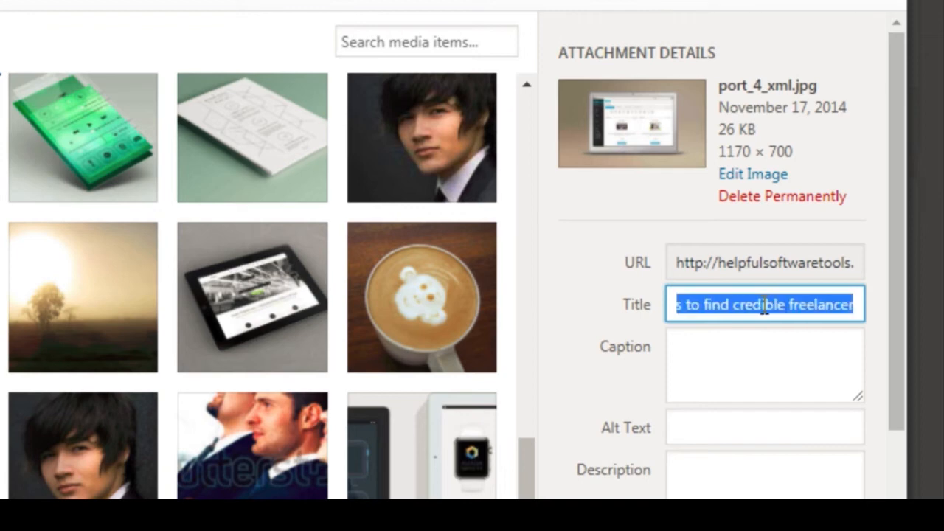
key("ctrl+x")
left_click(698, 415)
key("ctrl+v")
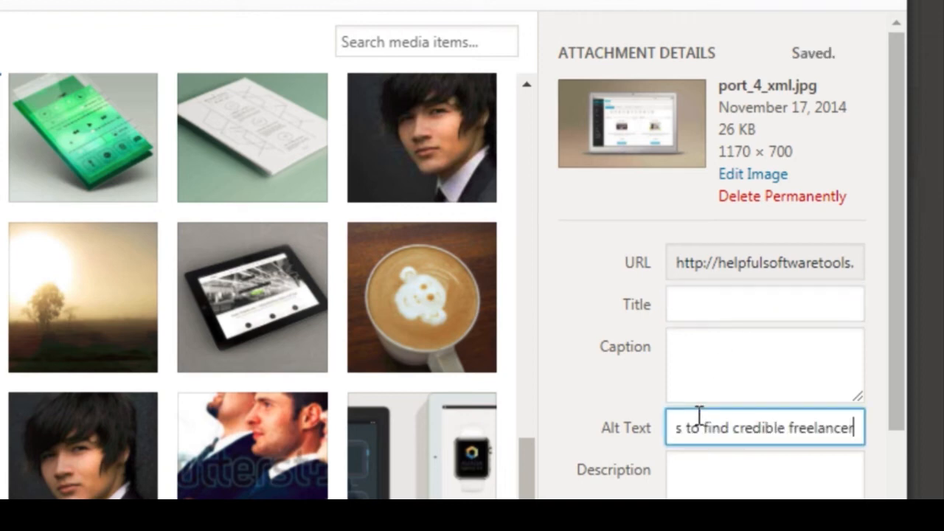
- Set the image's title to "Top 10 places to find credible freelancers"
left_click(727, 297)
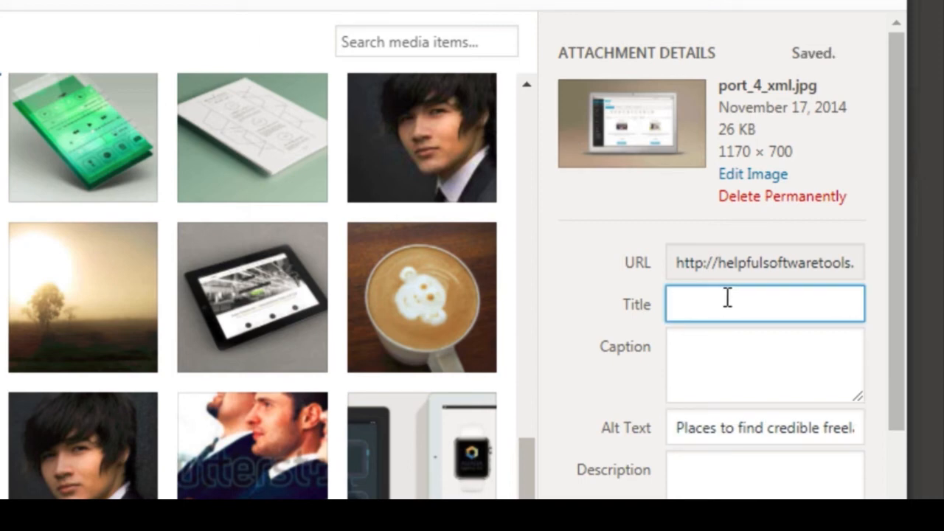
type("Top ")
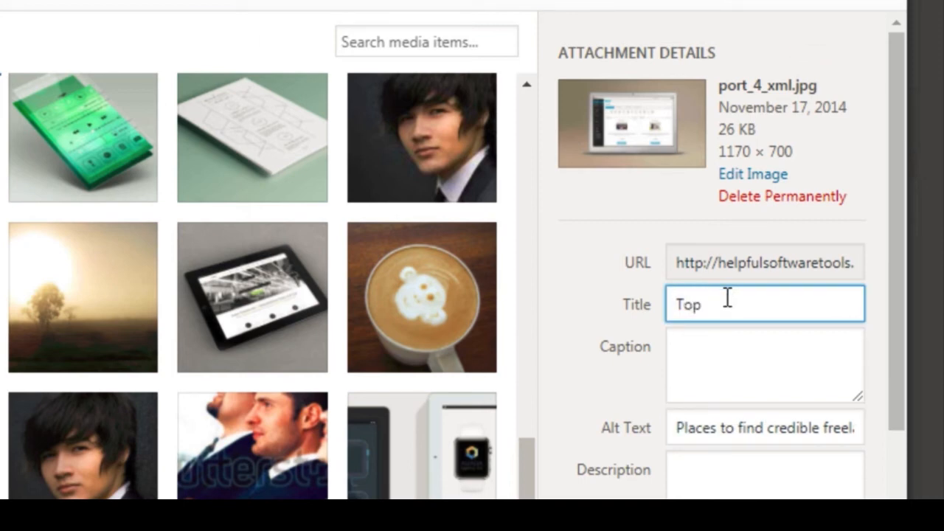
type("10 places")
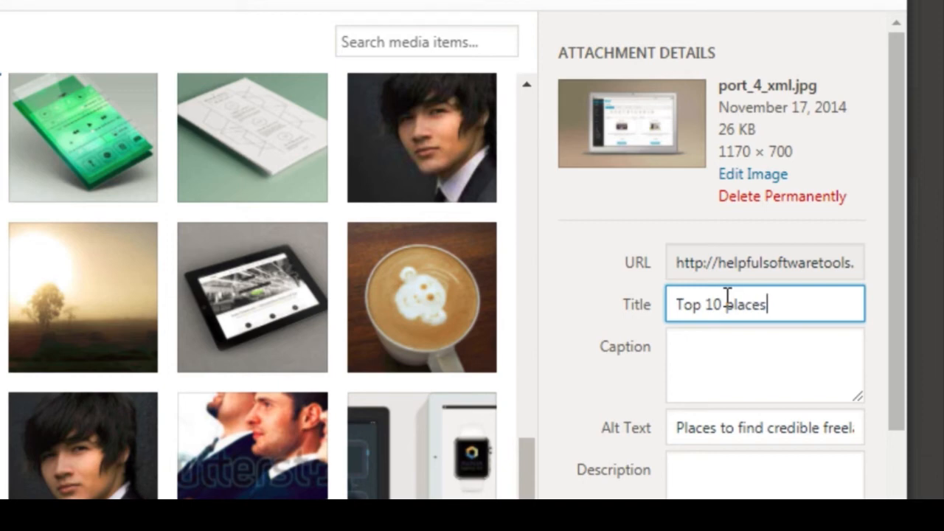
type(" to find credi")
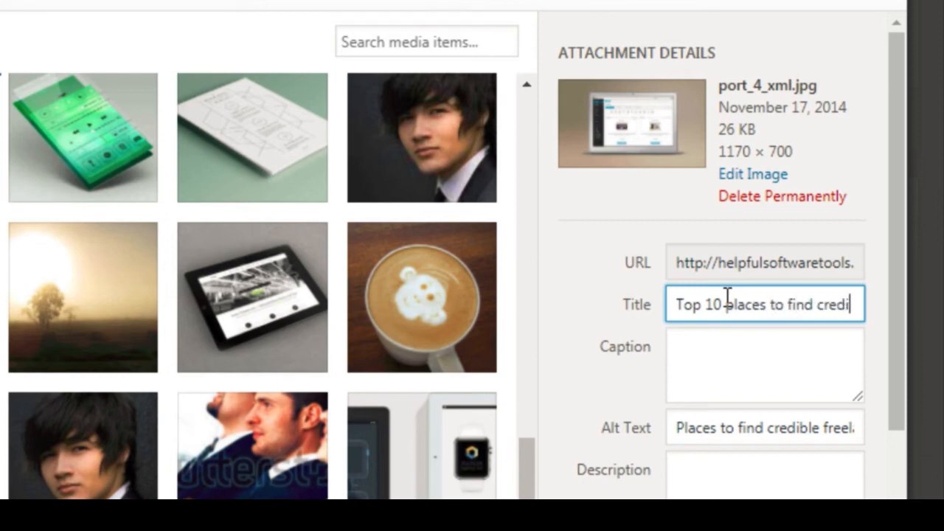
type("ble freelan")
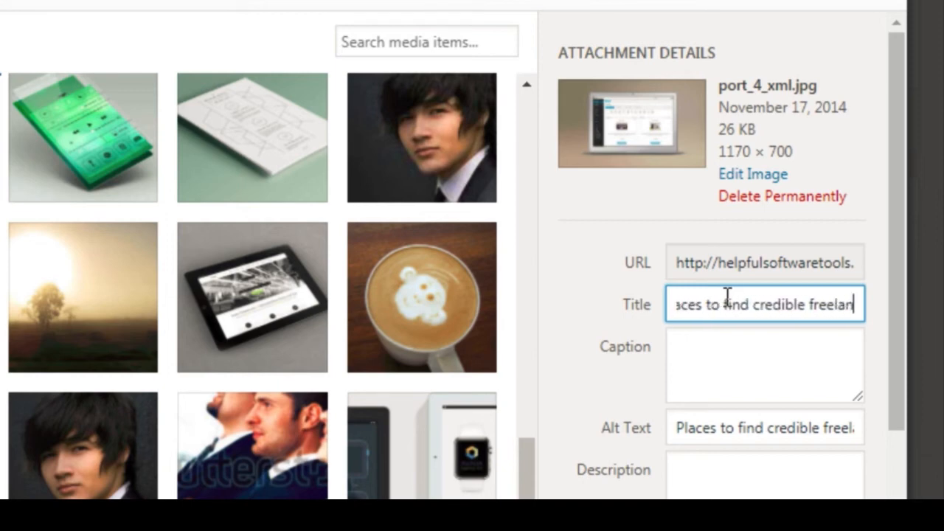
type("cers")
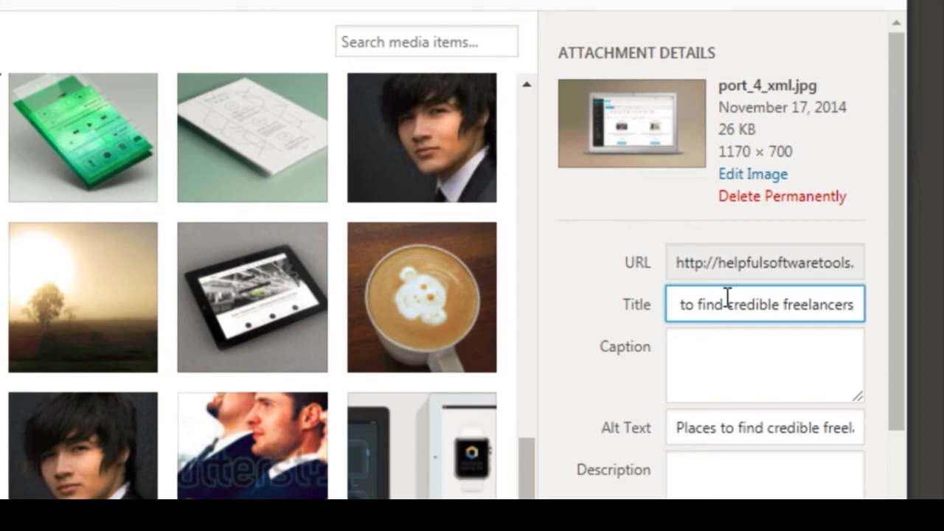
- Set the image's caption to "this image shows a screenshot of the top ten places to find great freelancers." and insert it into the post
left_click(712, 368)
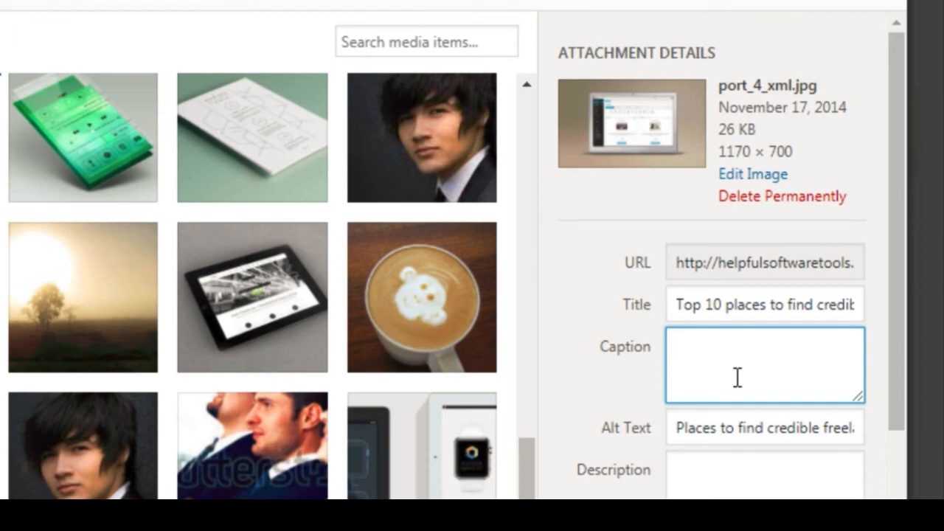
type("this image s")
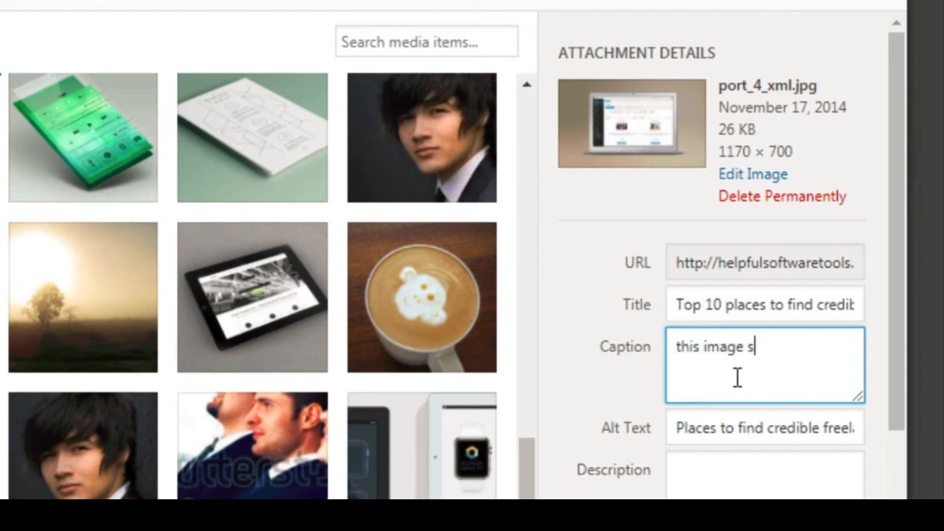
type("hows a scr")
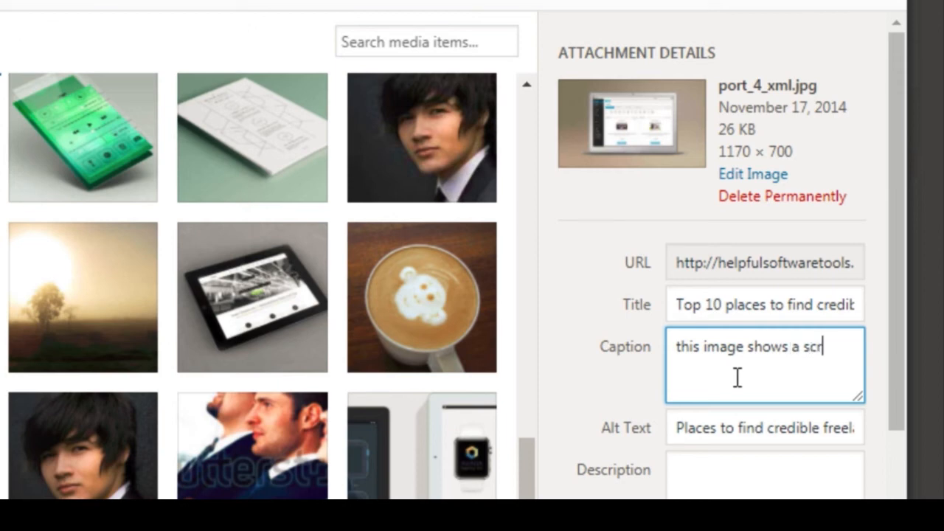
type("eenshot of the t")
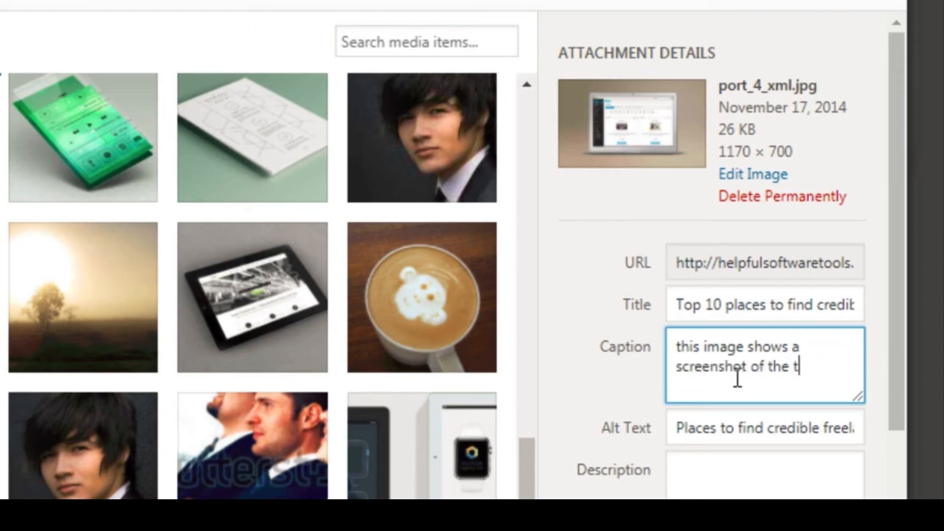
type("op ten pla")
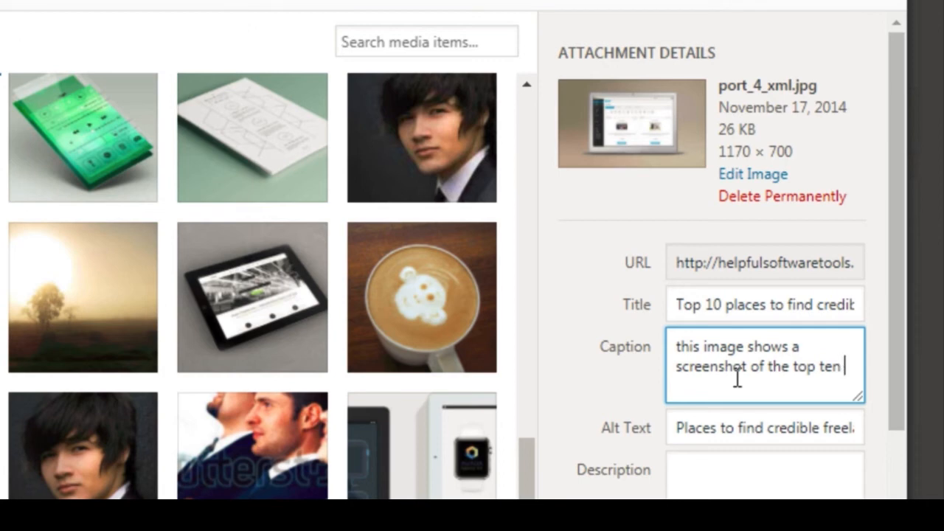
type("ces to find ")
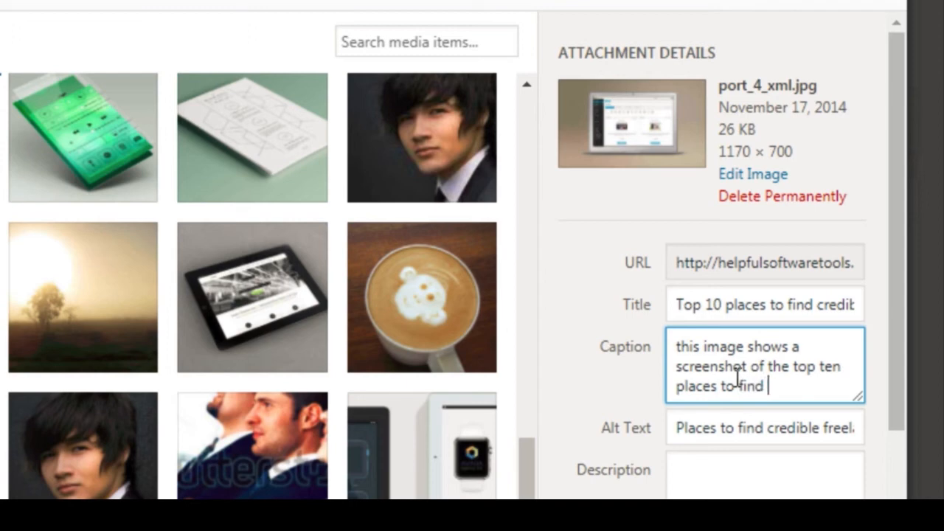
type("great freelancers.")
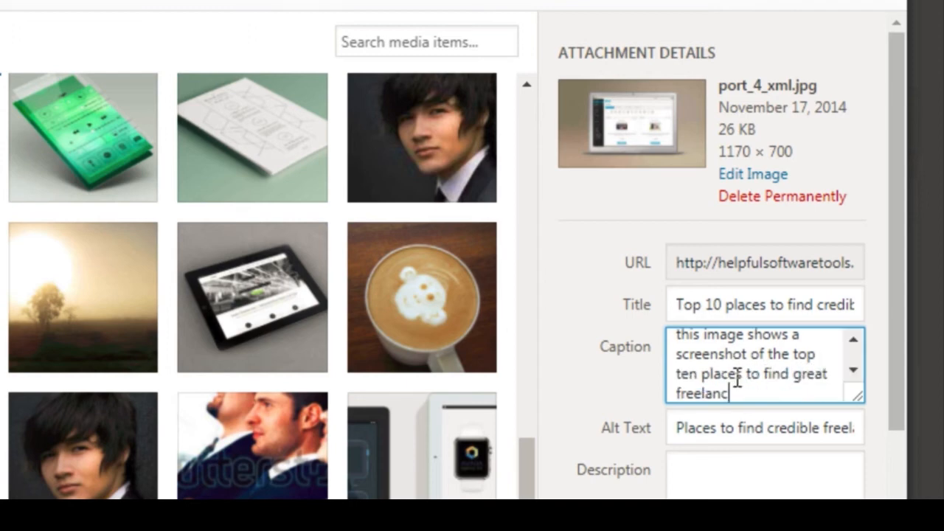
key("Tab")
key("Tab")
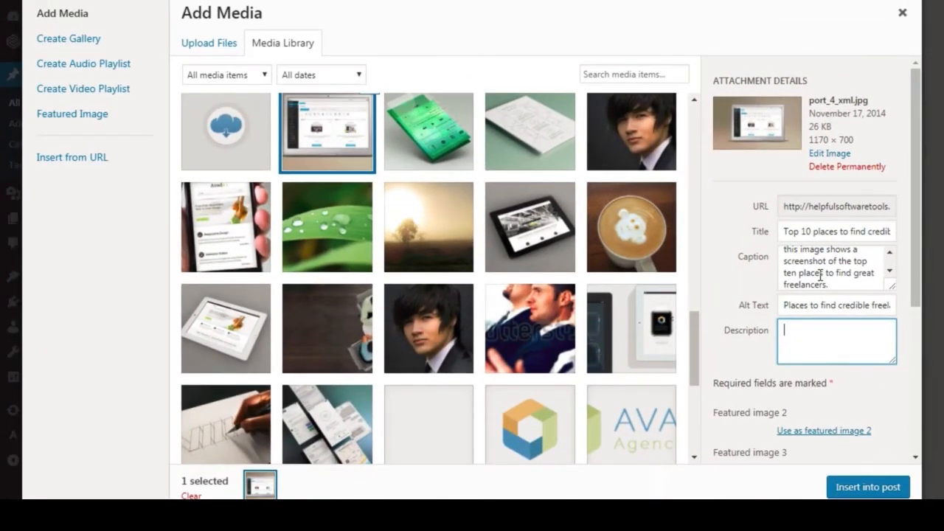
left_click(861, 488)
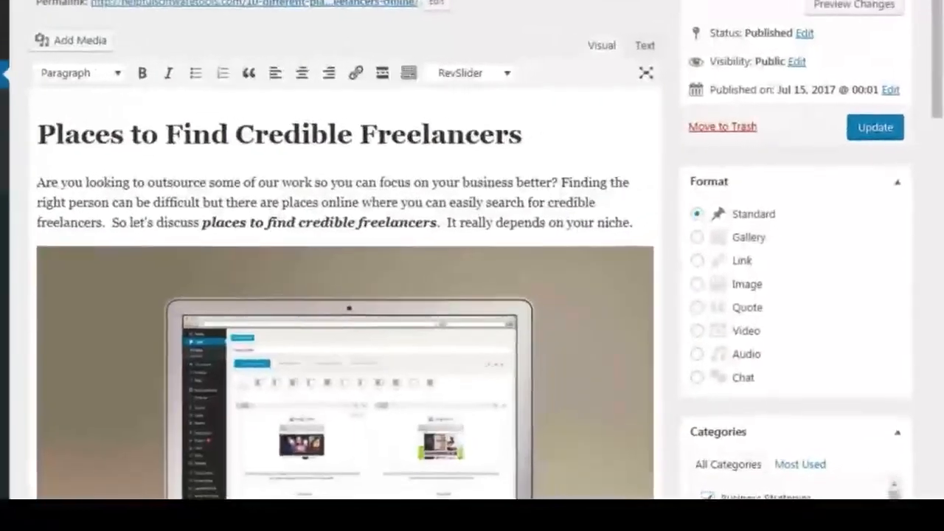
- Open the inserted laptop image's details to check its alternative text and caption, and return to the post
scroll(385, 322, "down", 3)
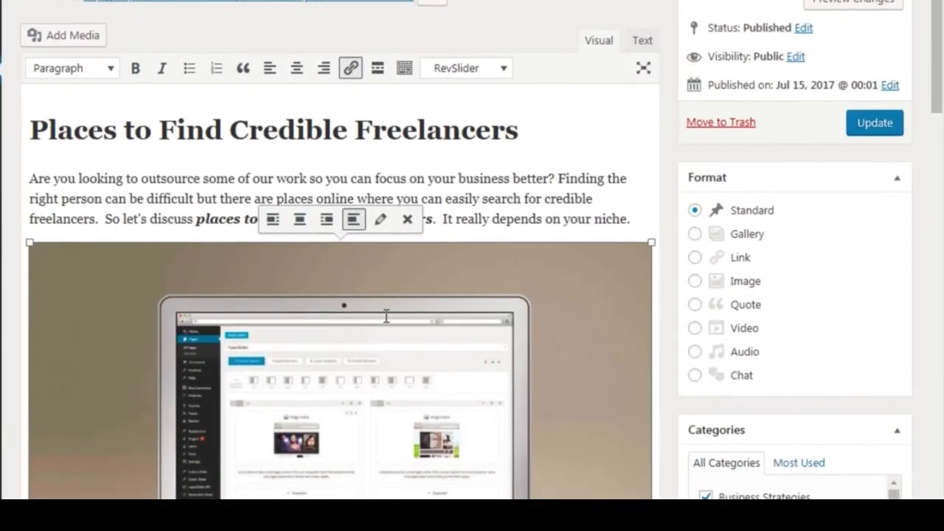
scroll(386, 306, "up", 1)
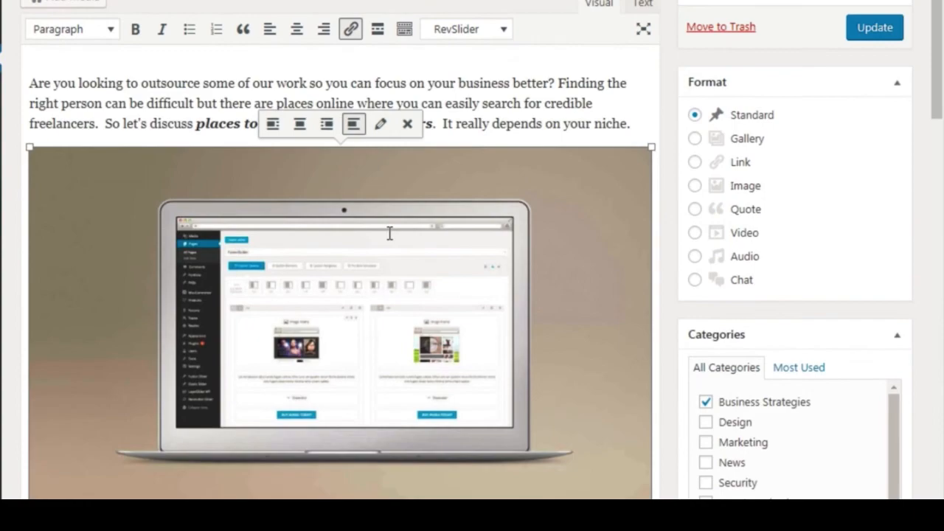
left_click(381, 125)
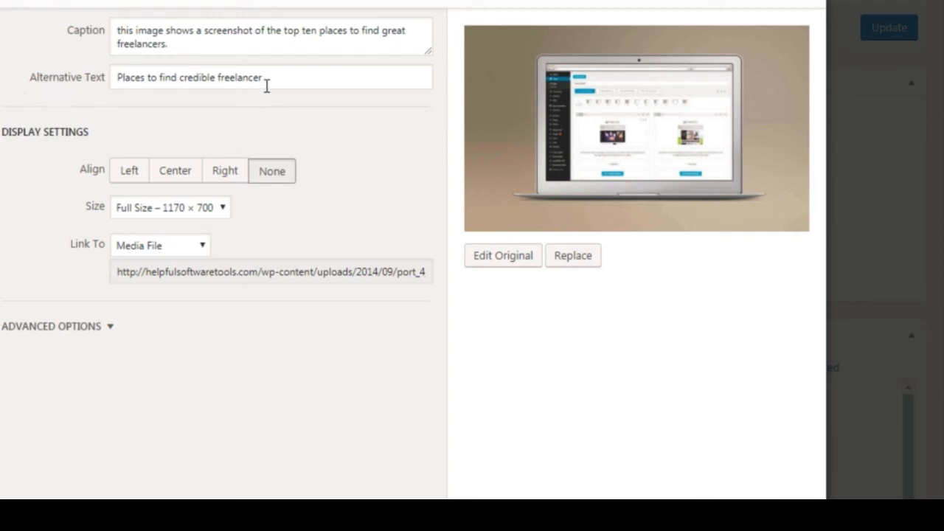
left_click_drag(264, 79, 103, 78)
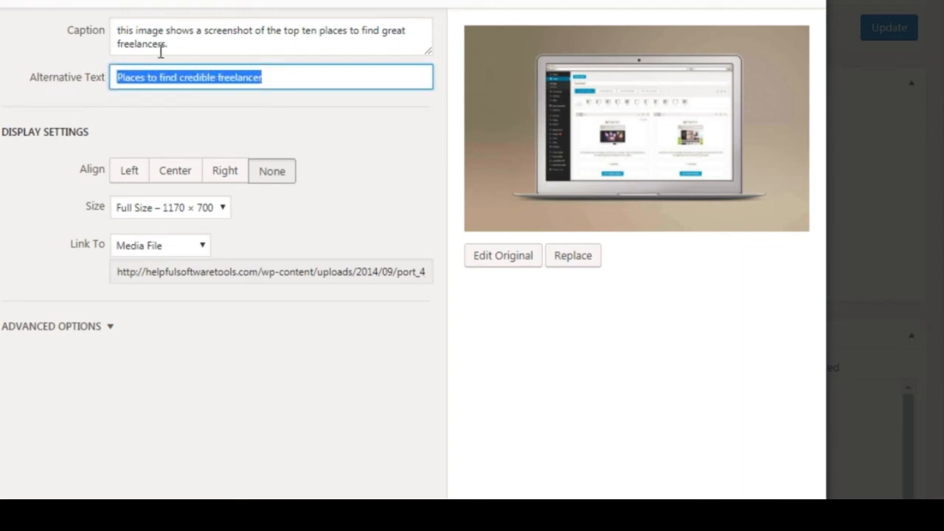
left_click(182, 43)
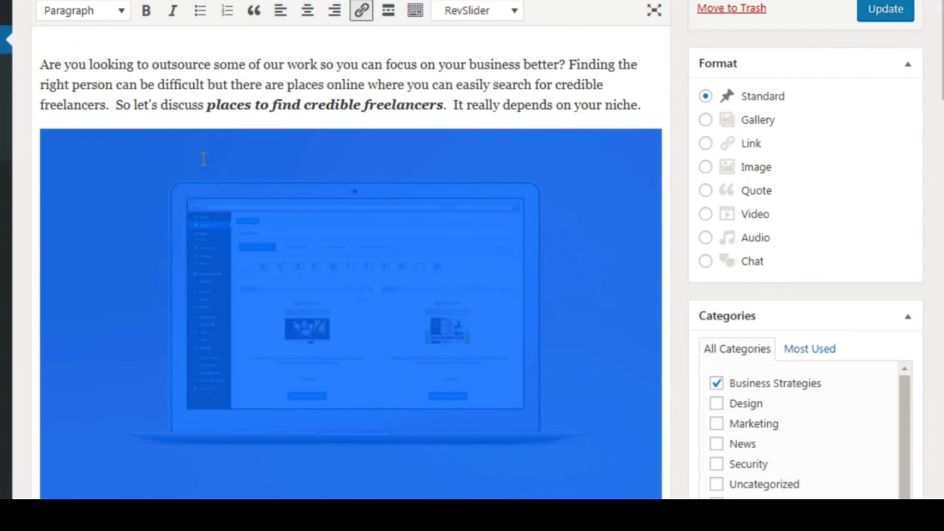
left_click(214, 99)
- Review the post from the image through the list of ten freelancer sites and save the update
scroll(246, 198, "down", 7)
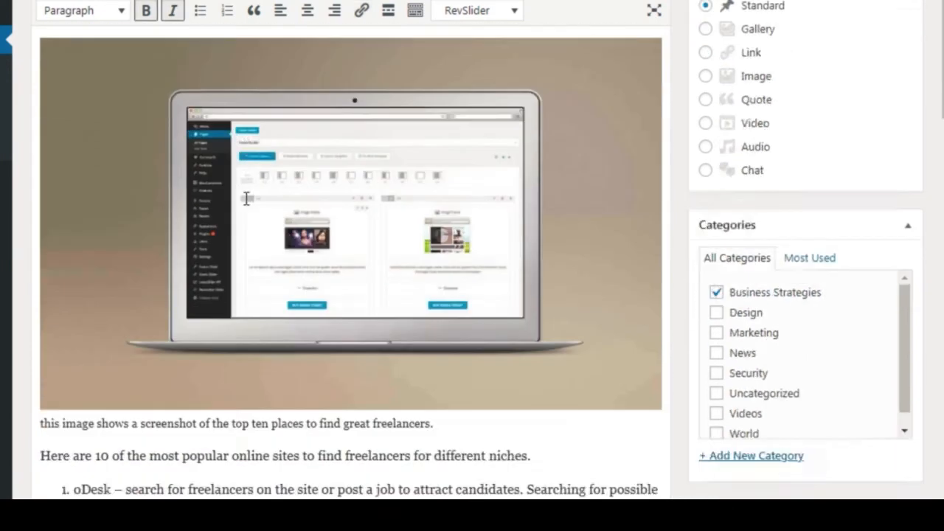
scroll(246, 198, "down", 3)
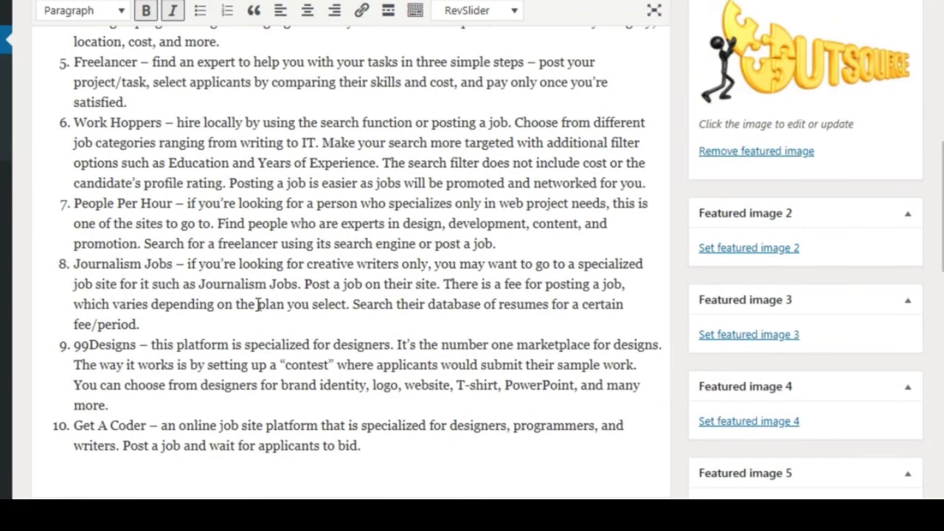
scroll(321, 221, "up", 10)
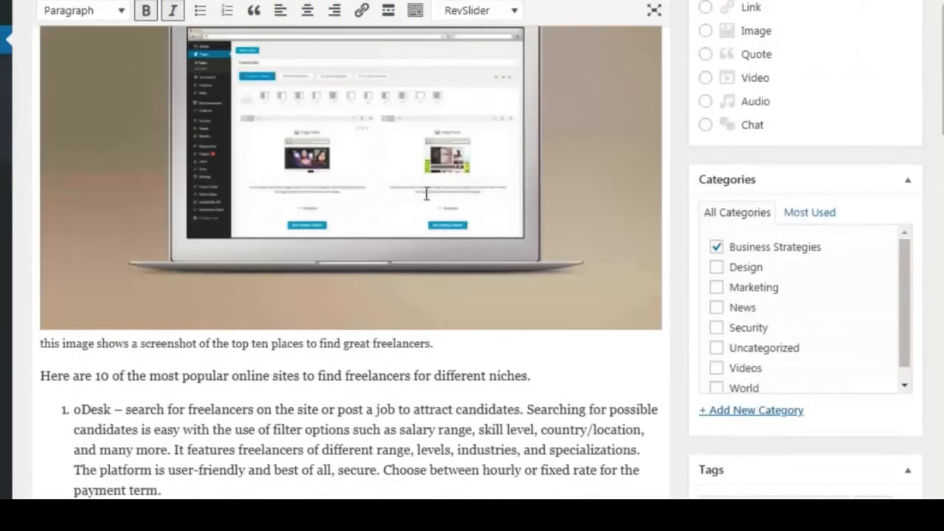
scroll(471, 192, "up", 2)
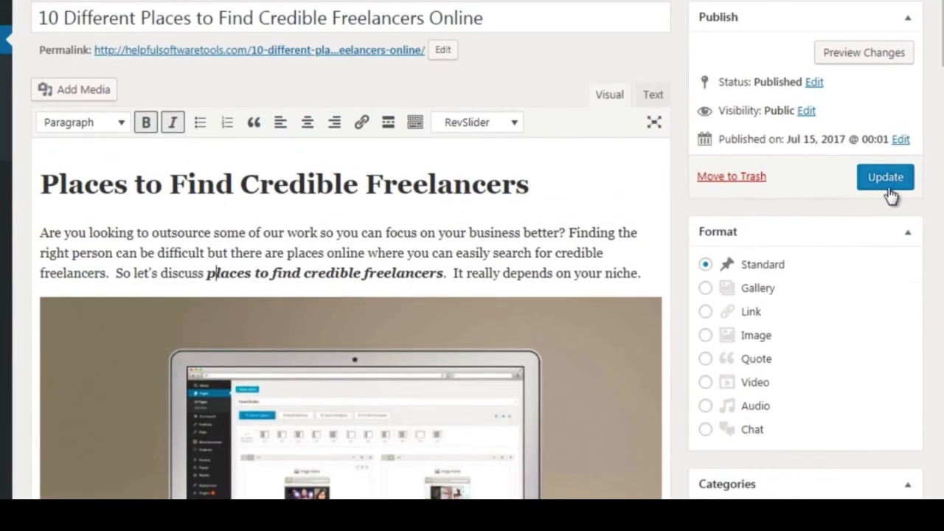
left_click(886, 179)
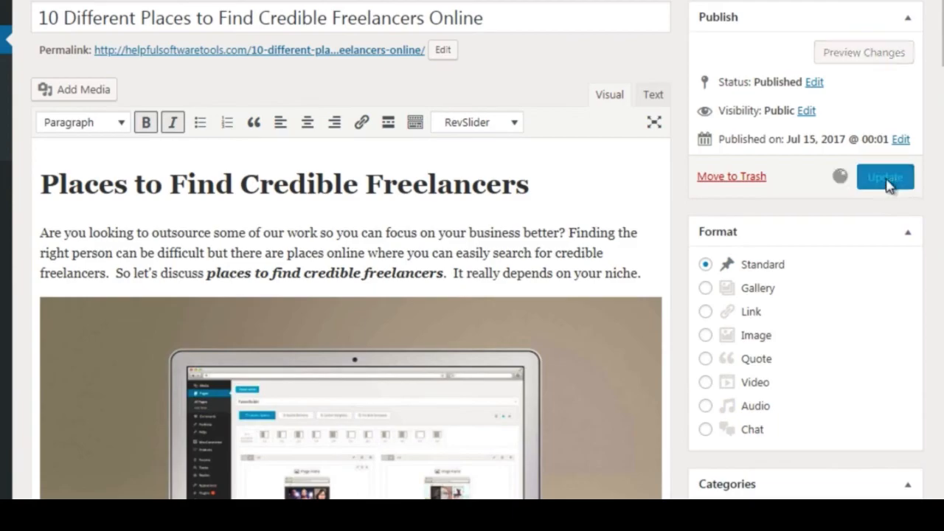
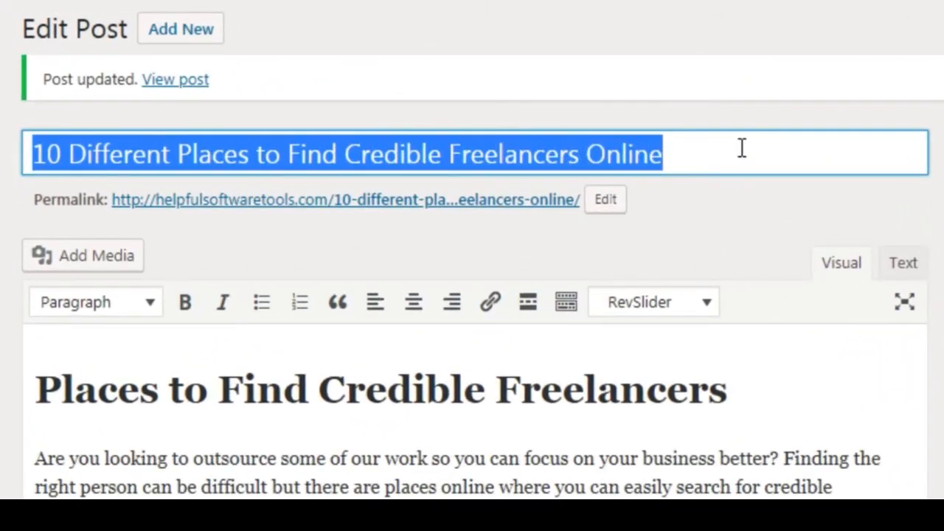
- Try replacing the post title with only "Places to Find Credible Freelancers" and undo the replacement
left_click(703, 157)
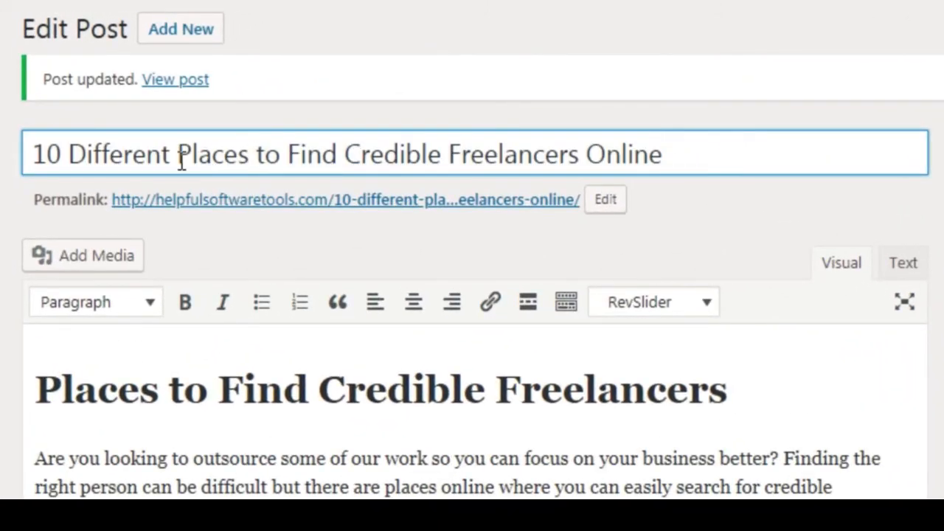
left_click(180, 155)
left_click_drag(178, 155, 582, 152)
key("ctrl+c")
key("BackSpace")
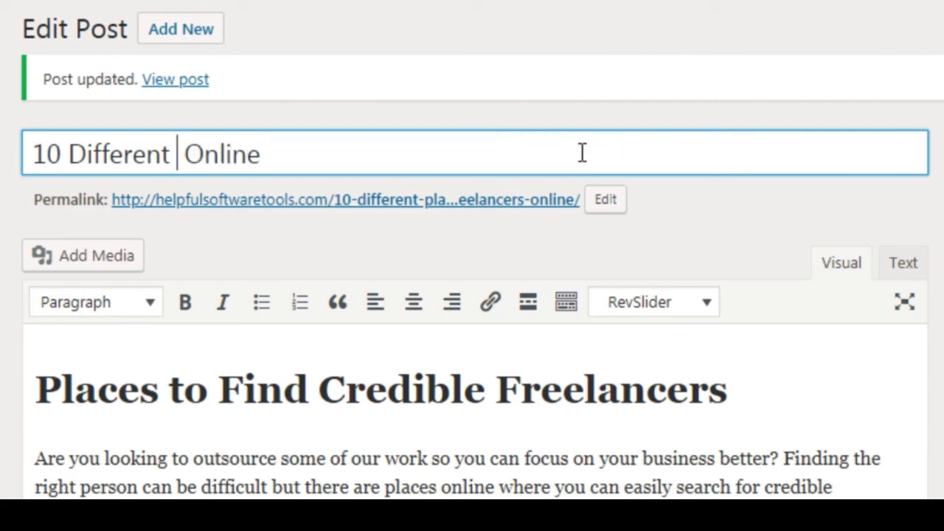
key("ctrl+a")
key("ctrl+v")
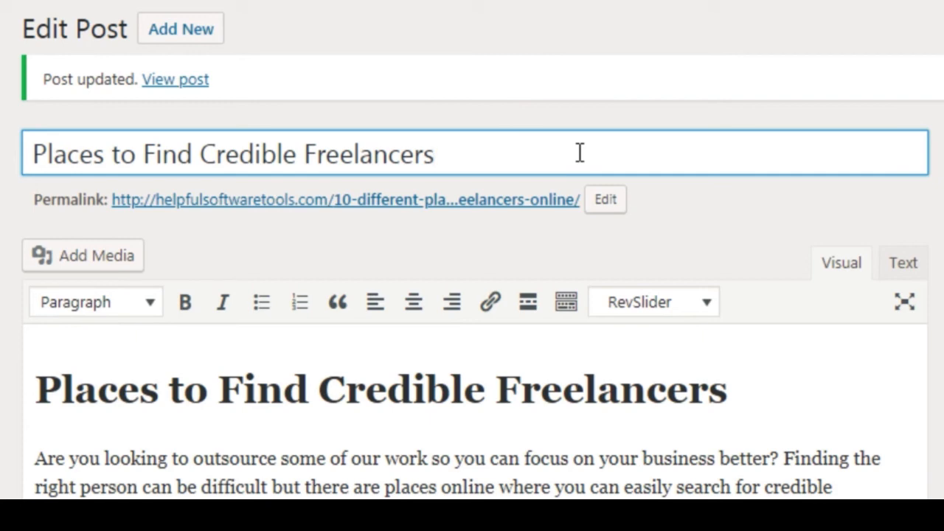
type("-")
key("BackSpace")
key("BackSpace")
key("BackSpace")
key("ctrl+z")
key("ctrl+z")
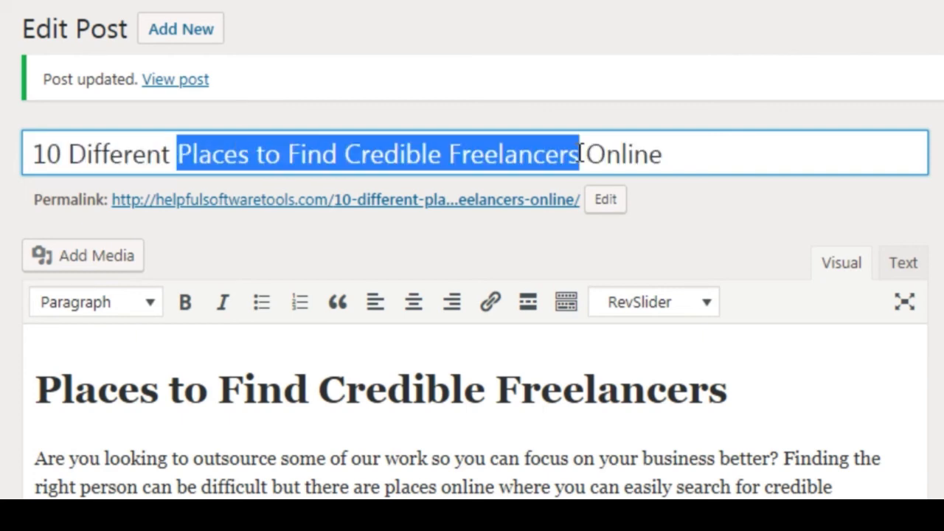
left_click(277, 159)
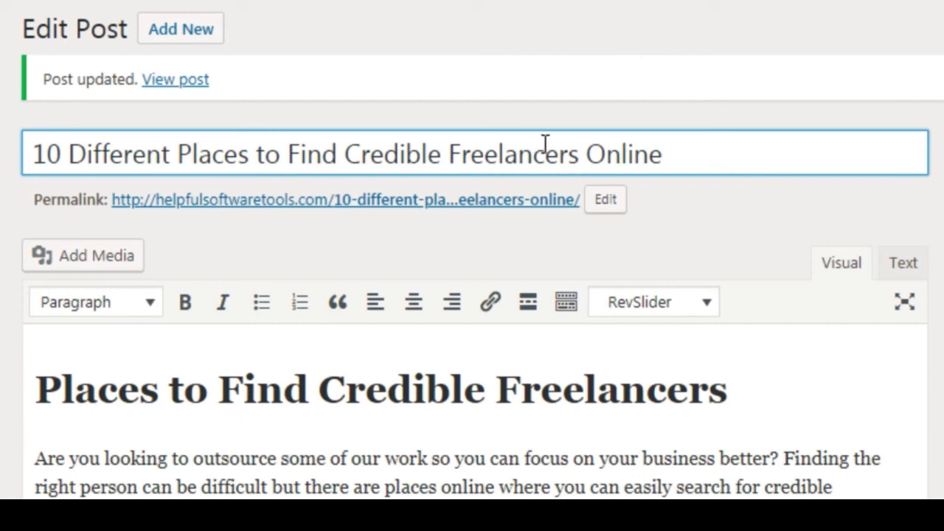
- Change the post title to "Top 10 Places to Find Credible Freelancers Online"
left_click(28, 155)
type("Top")
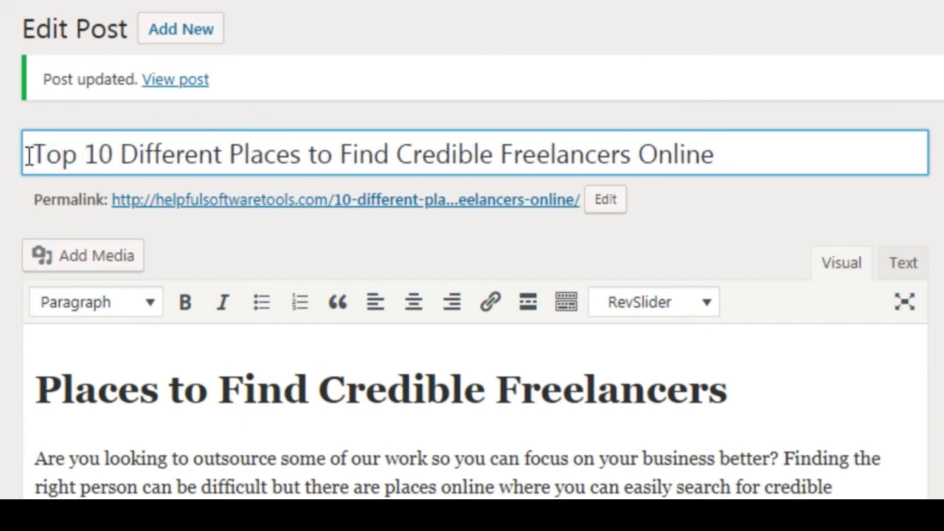
key("ctrl+Right")
key("ctrl+shift+Right")
key("BackSpace")
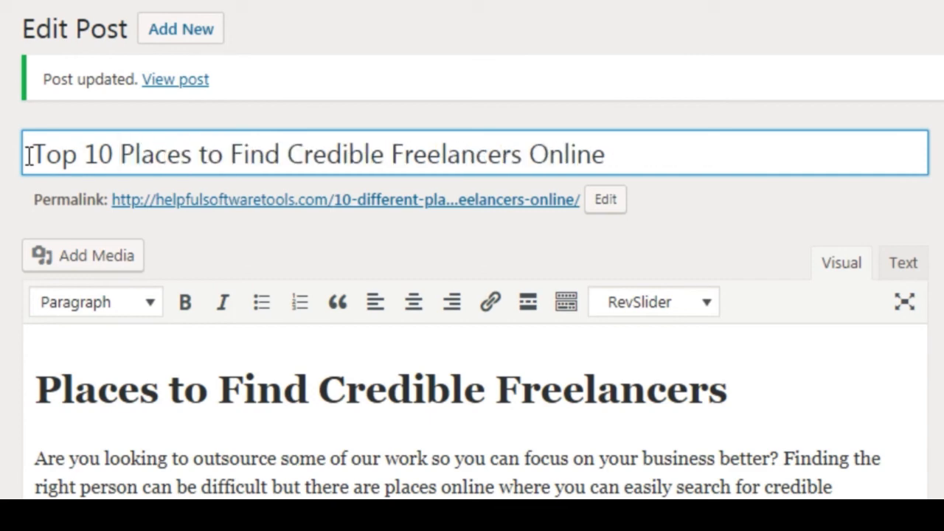
- Copy the full post title and paste it over the existing slug in the post's permalink
left_click(638, 168)
triple_click(171, 153)
key("ctrl+c")
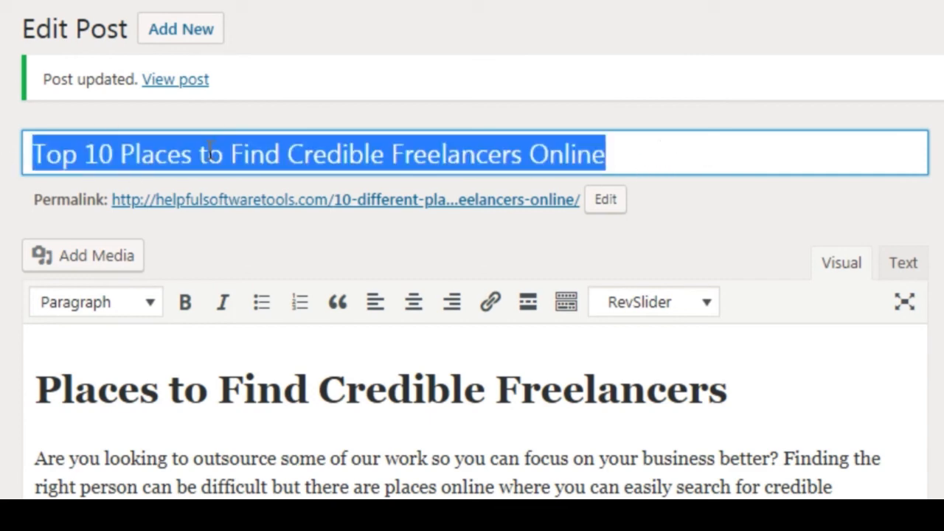
left_click(606, 200)
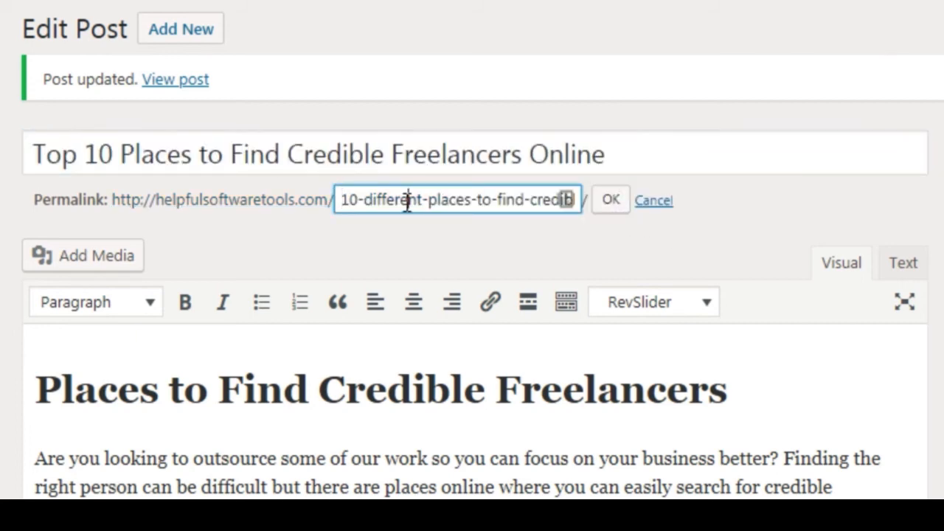
key("ctrl+a")
key("ctrl+v")
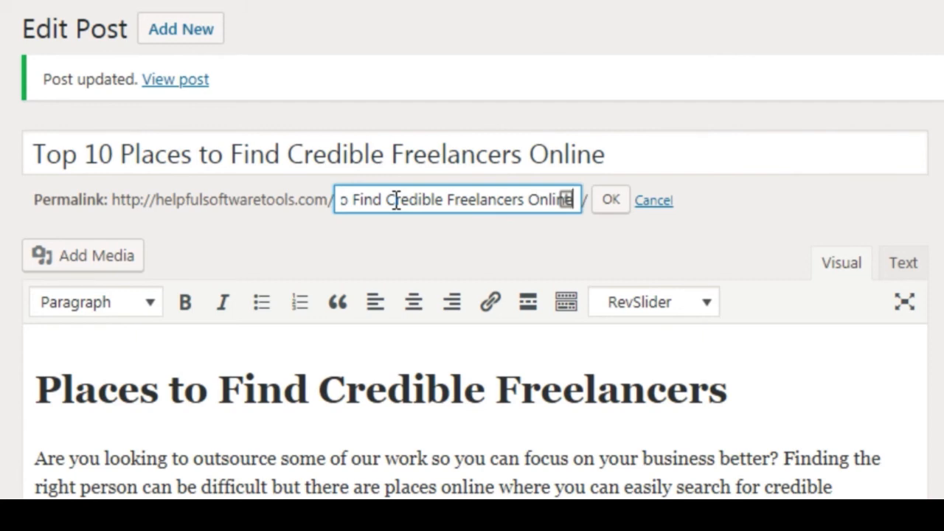
- Replace the spaces after "Top" and "10" in the permalink slug with hyphens
key("ctrl+Left")
key("ctrl+Left")
key("ctrl+Left")
key("ctrl+Left")
key("ctrl+Left")
key("ctrl+Left")
key("ctrl+Left")
key("ctrl+Left")
key("Right")
key("Right")
key("Right")
key("Right")
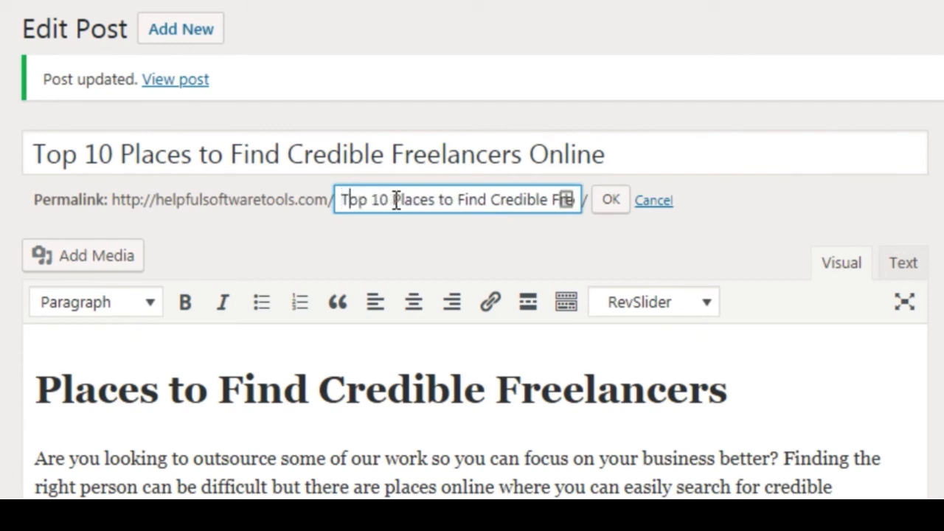
key("BackSpace")
type("-")
key("Right")
key("Right")
key("Right")
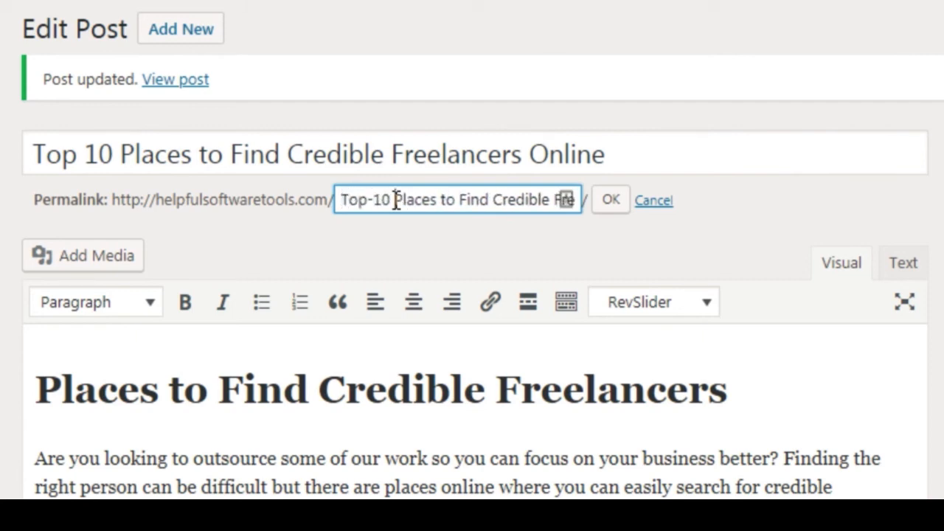
key("BackSpace")
type("-")
- Replace the spaces after "Places", "to" and "Find" in the permalink slug with hyphens
key("ctrl+Right")
key("BackSpace")
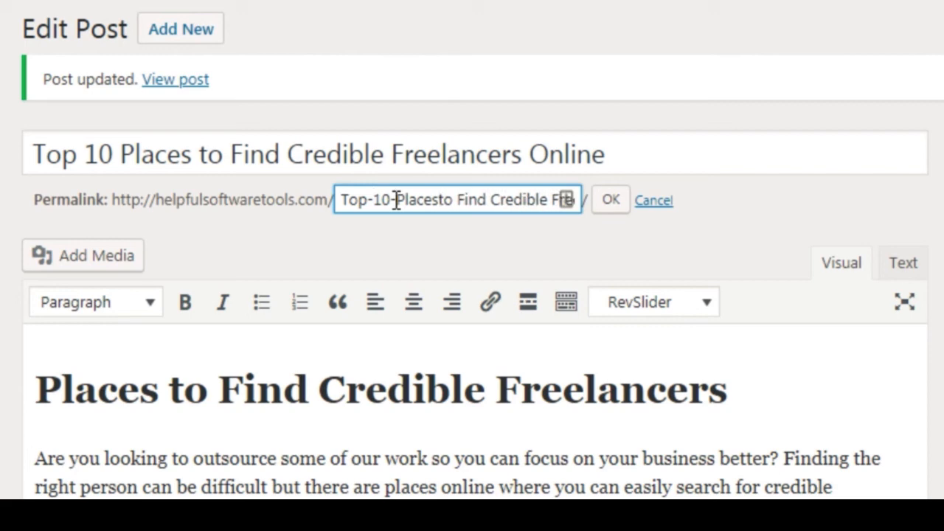
type("-")
key("ctrl+Right")
key("BackSpace")
type("-")
key("ctrl+Right")
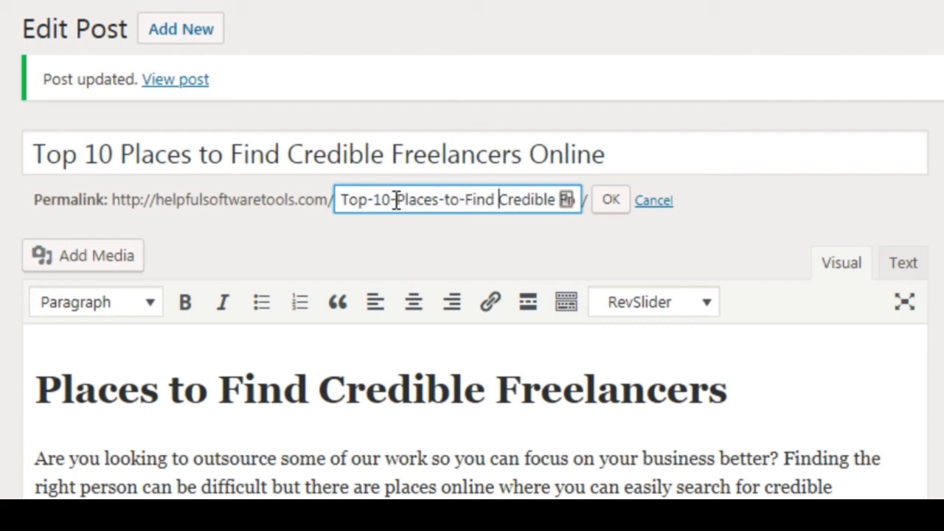
key("BackSpace")
type("-")
- Hyphenate the remaining spaces around "Freelancers" in the permalink slug and confirm the edited permalink
key("ctrl+Right")
key("Right")
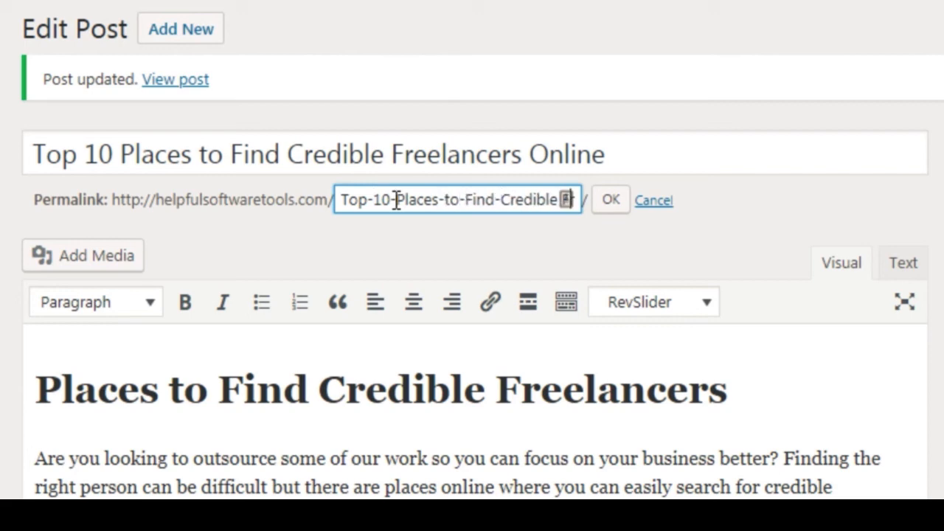
key("End")
key("ctrl+Left")
key("BackSpace")
type("-")
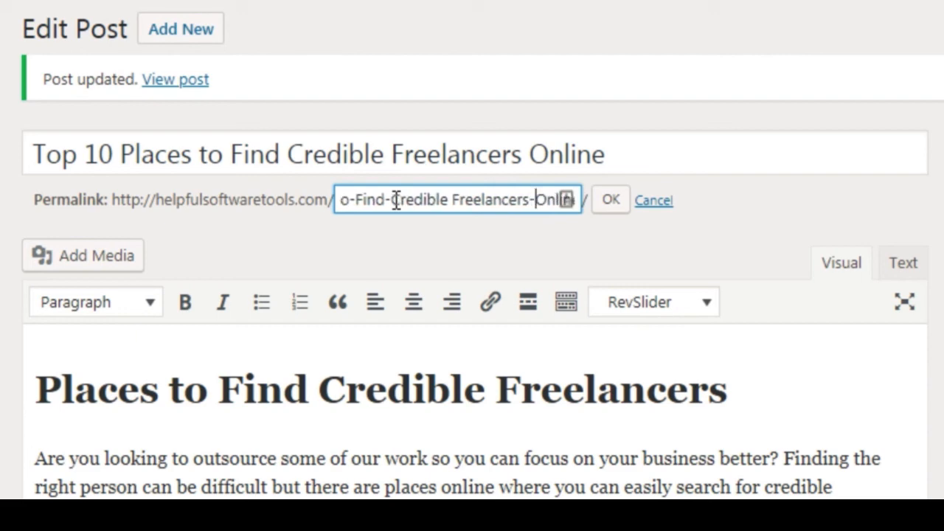
key("ctrl+Left")
key("BackSpace")
type("-")
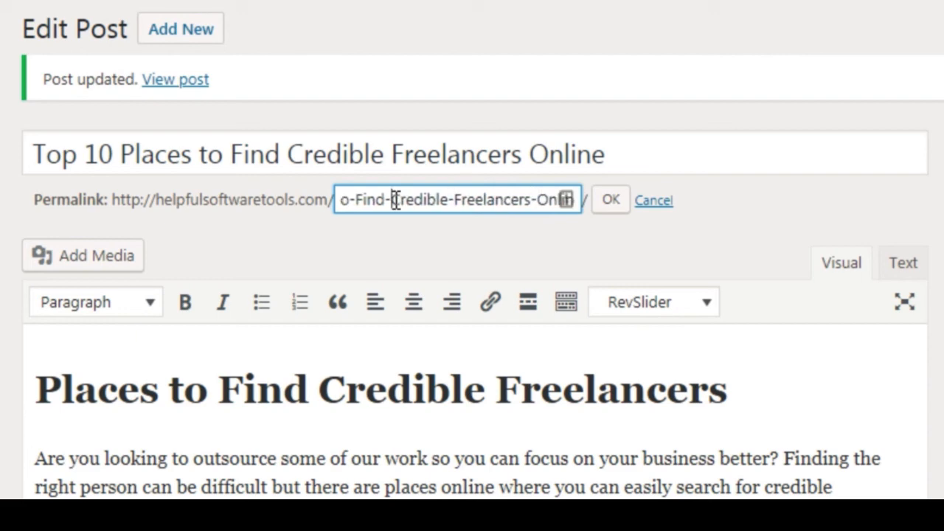
key("ctrl+Left")
key("BackSpace")
type("-")
left_click(610, 202)
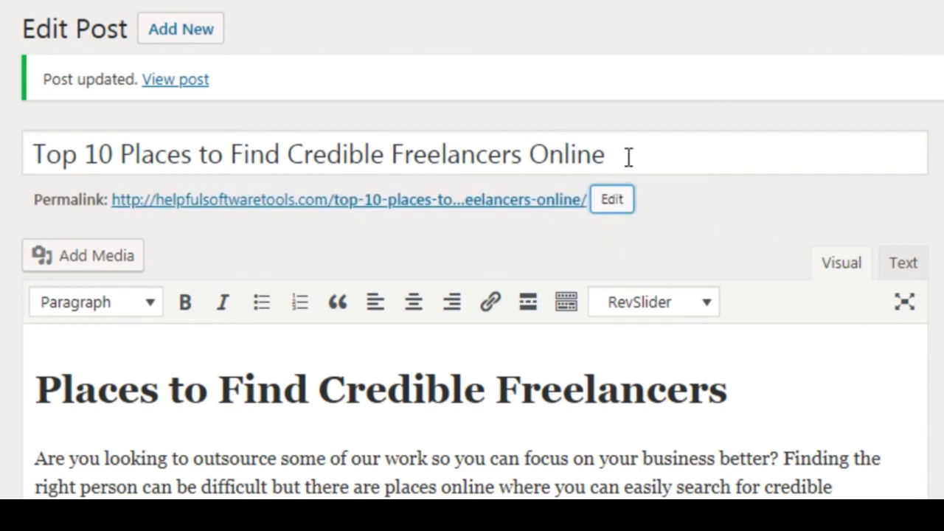
- Examine the post title and the opening paragraph below the heading for use of the keyword
left_click_drag(628, 154, 31, 154)
left_click(129, 153)
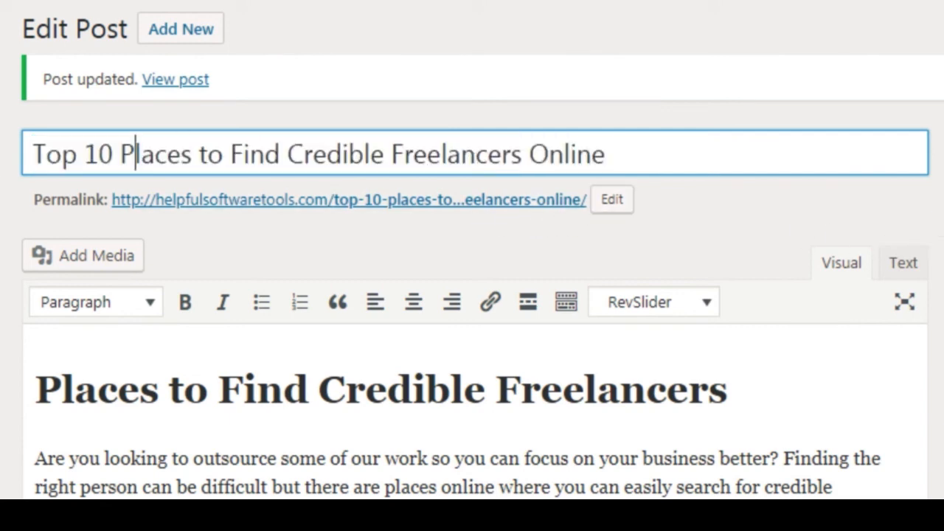
left_click(941, 206)
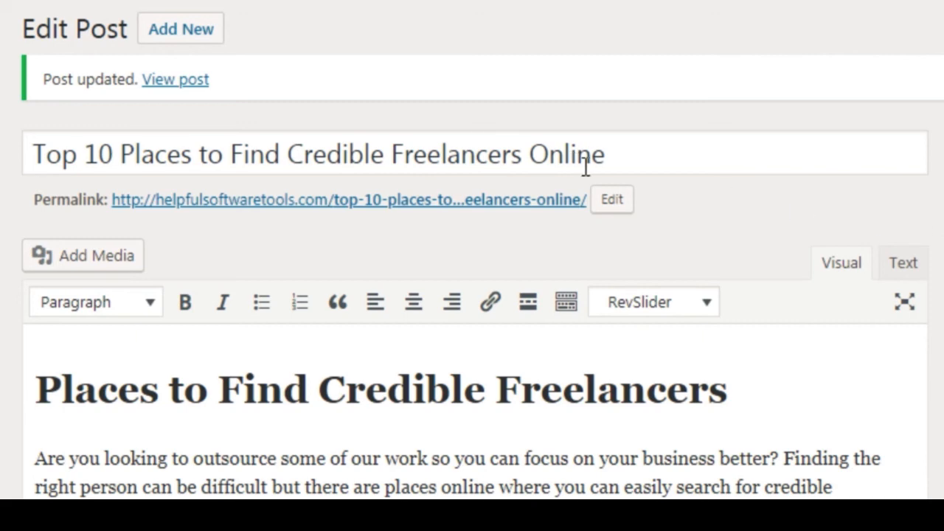
left_click(145, 143)
scroll(253, 285, "down", 2)
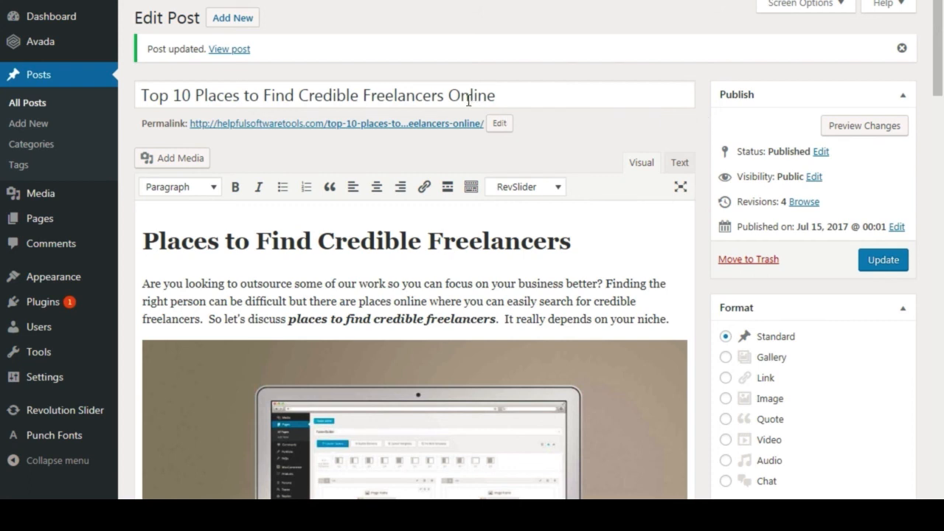
double_click(441, 95)
scroll(356, 159, "down", 1)
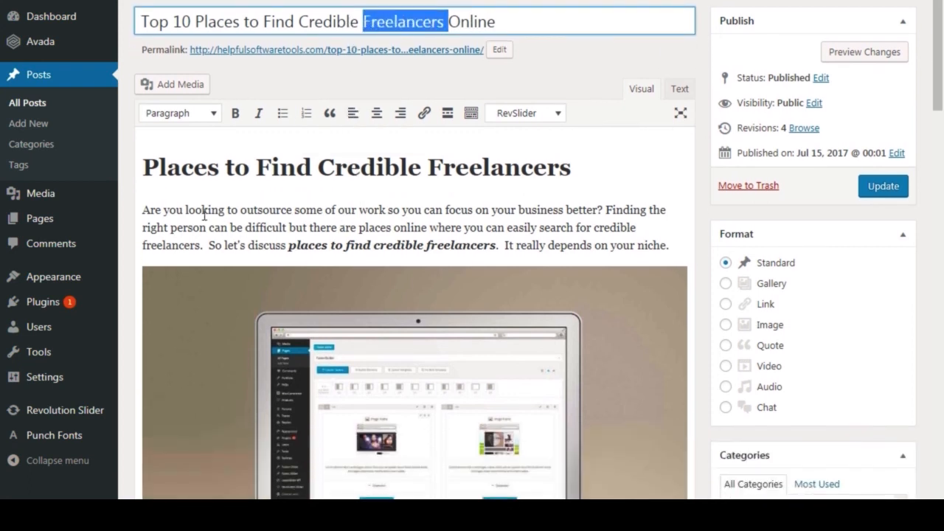
left_click_drag(142, 211, 286, 210)
left_click_drag(415, 233, 685, 234)
left_click(703, 205)
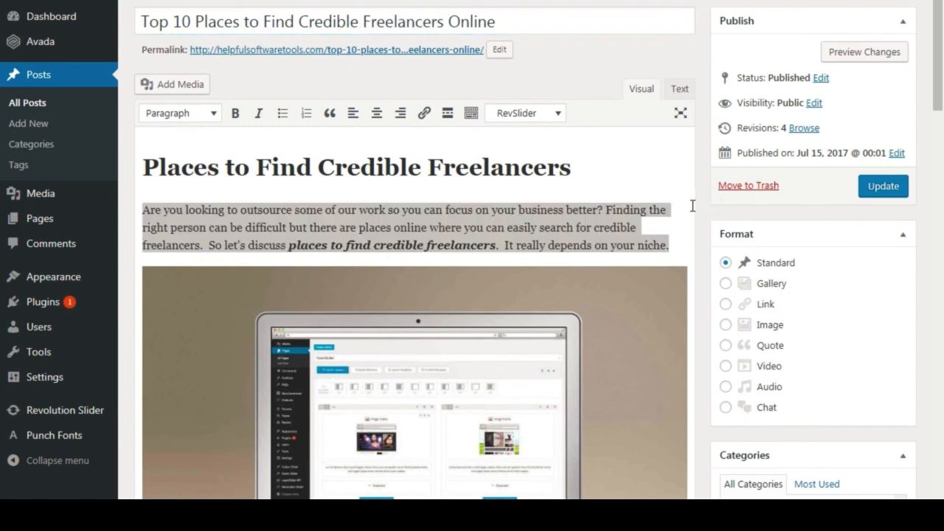
left_click(645, 191)
left_click(594, 163)
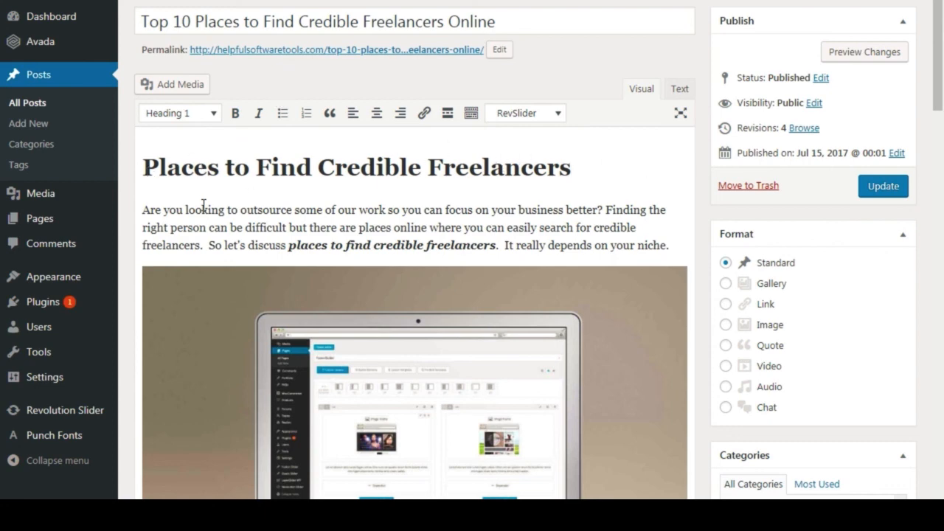
left_click(142, 212)
- Look through the post body, from the opening paragraph and image to the numbered list of freelancer sites
scroll(415, 226, "down", 3)
scroll(409, 223, "down", 4)
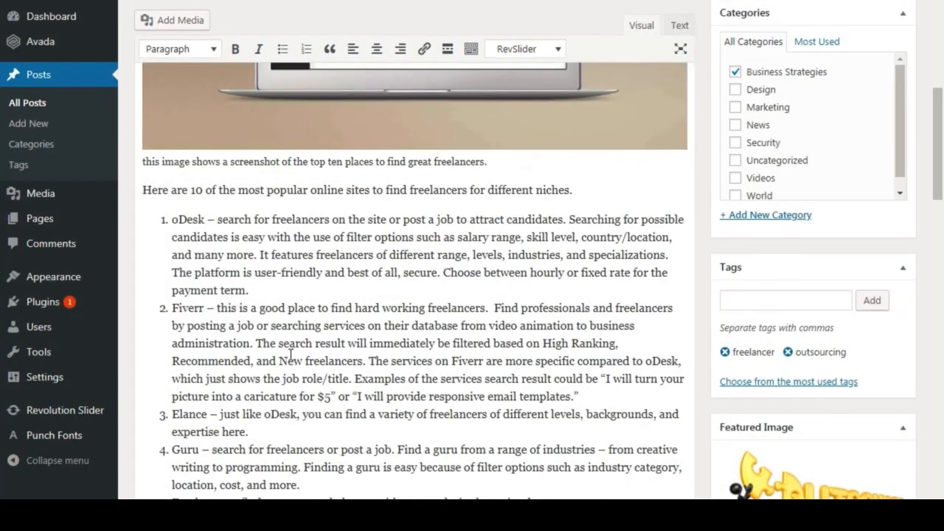
scroll(355, 309, "down", 3)
scroll(354, 308, "up", 8)
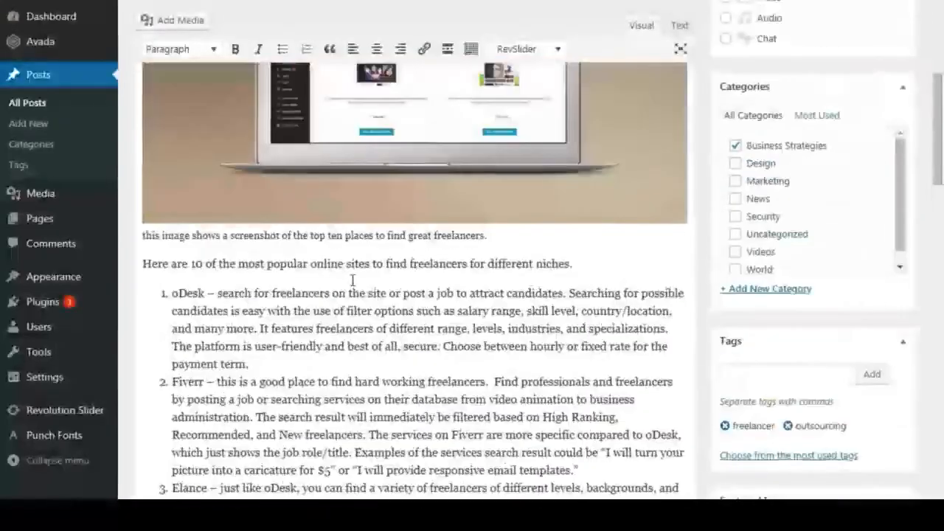
scroll(411, 214, "up", 3)
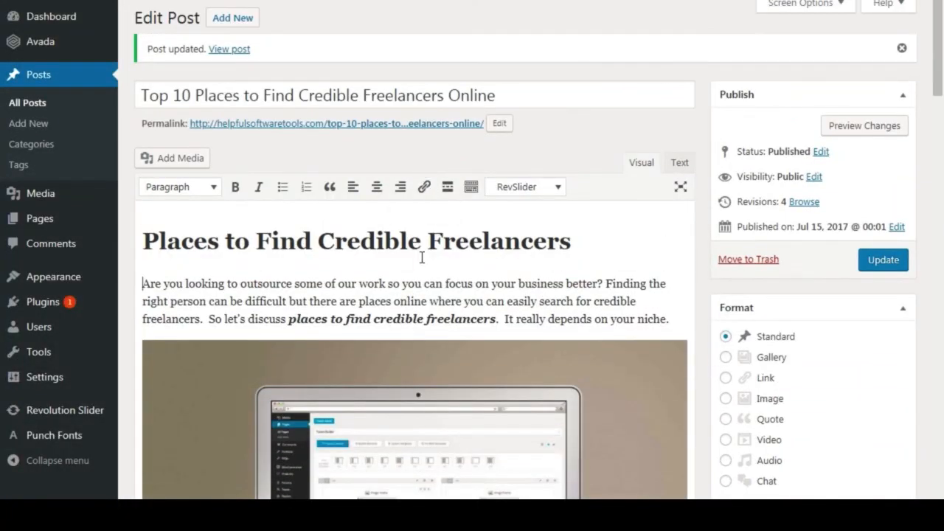
scroll(421, 257, "down", 3)
scroll(415, 261, "down", 3)
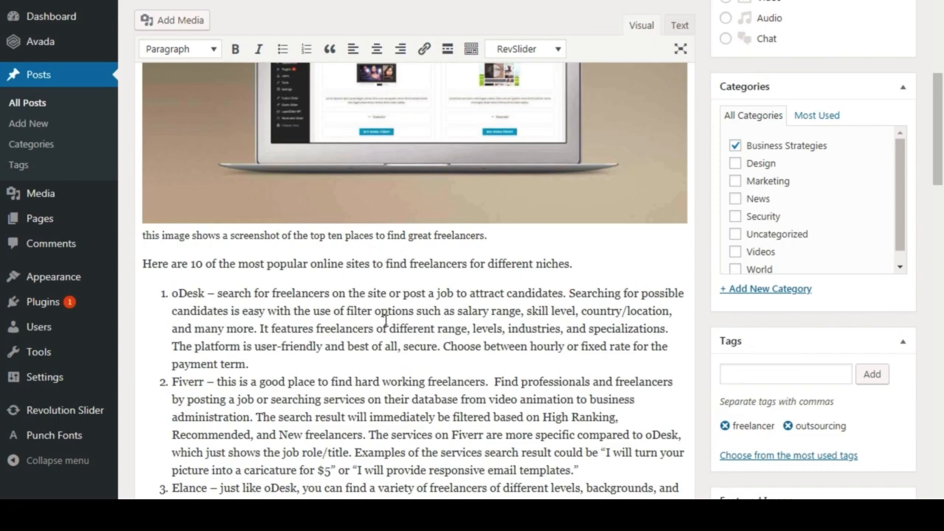
scroll(384, 319, "down", 3)
scroll(384, 318, "down", 3)
scroll(384, 319, "up", 4)
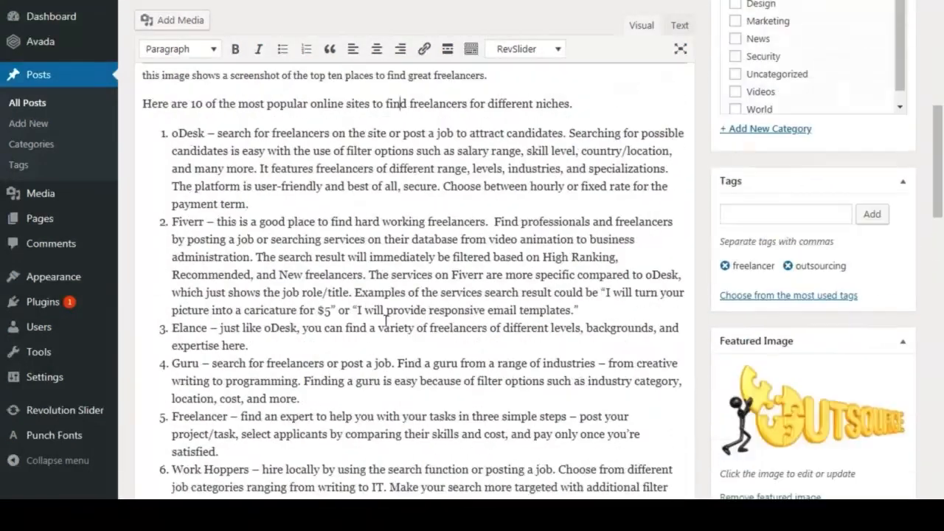
scroll(385, 318, "up", 6)
scroll(378, 241, "down", 1)
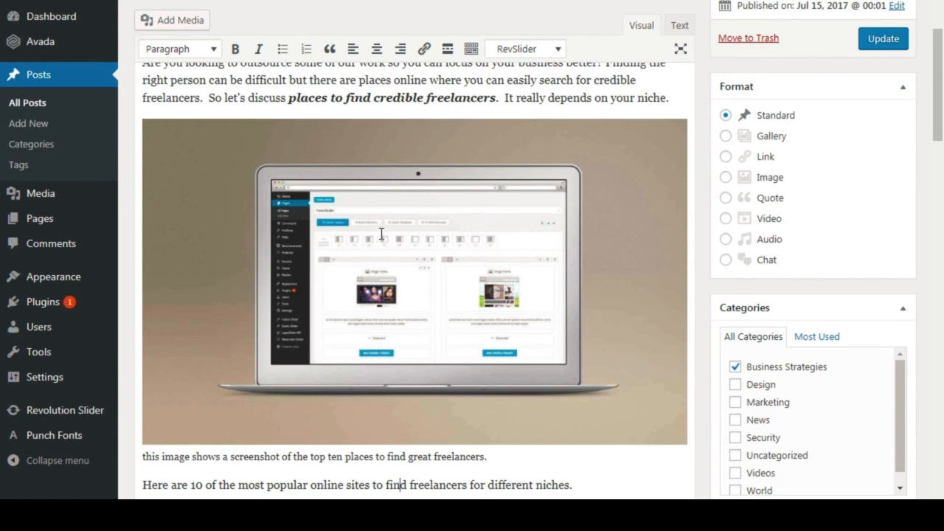
scroll(381, 228, "up", 2)
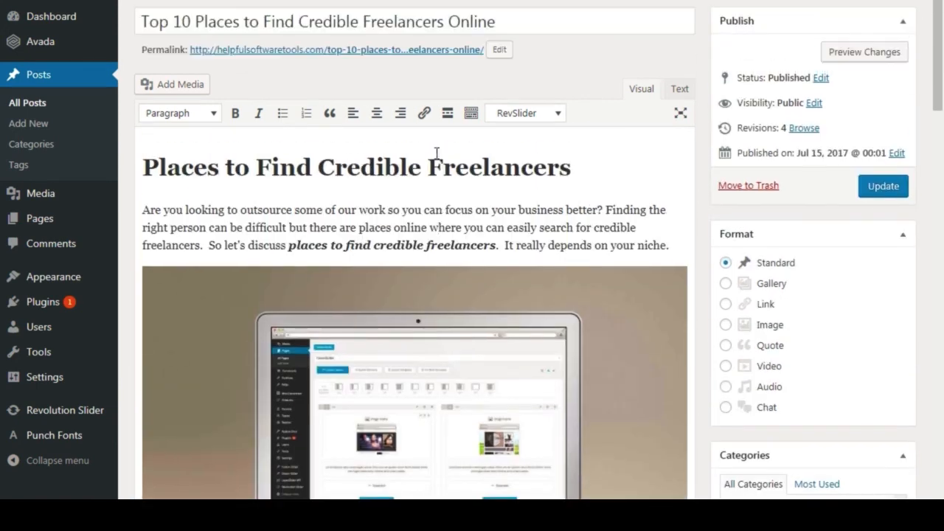
- Update the published post to save the new title and permalink
left_click_drag(143, 210, 202, 211)
left_click_drag(325, 219, 674, 244)
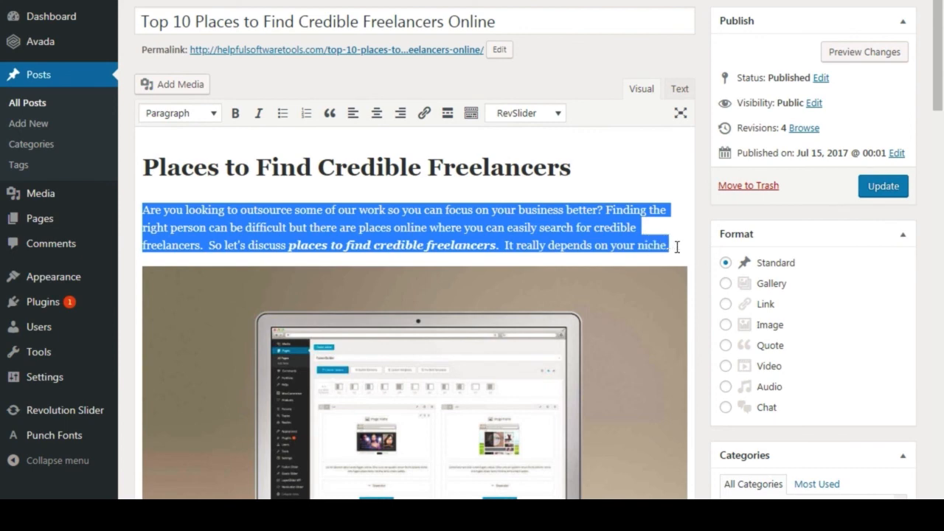
left_click(699, 192)
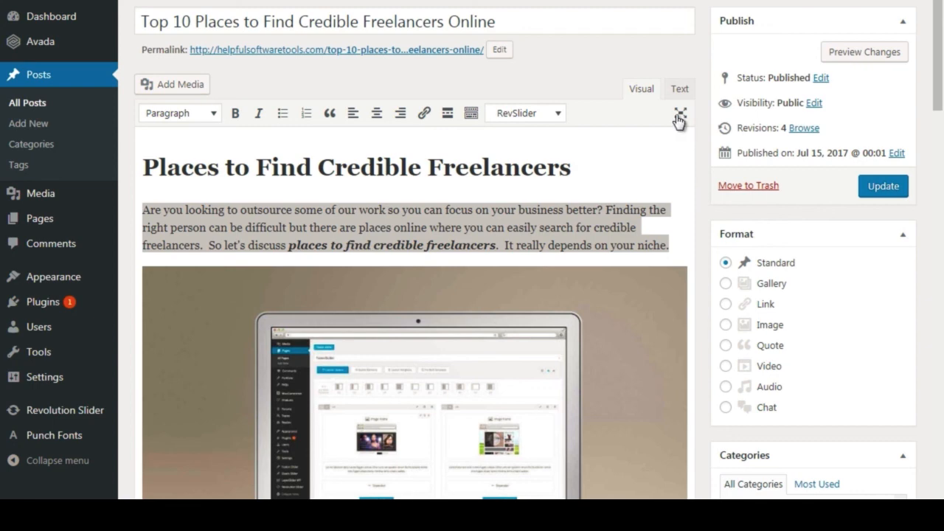
left_click(868, 189)
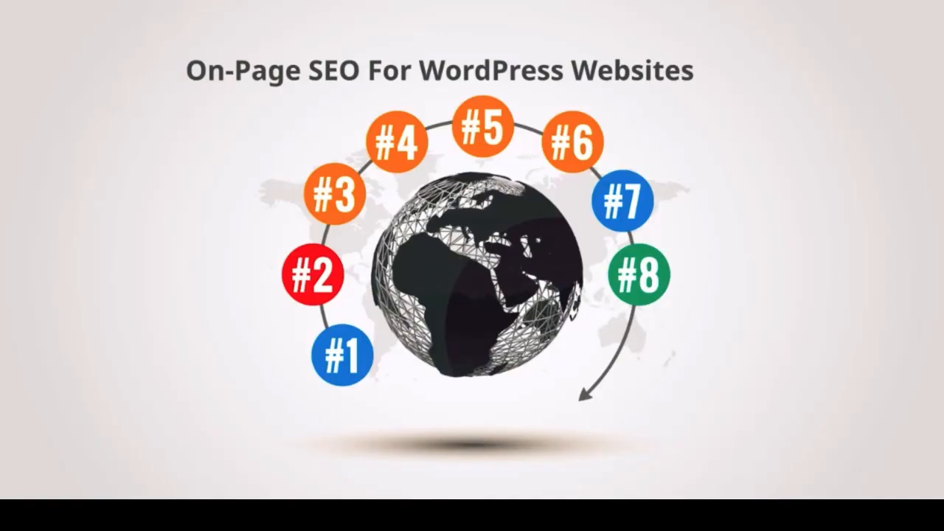